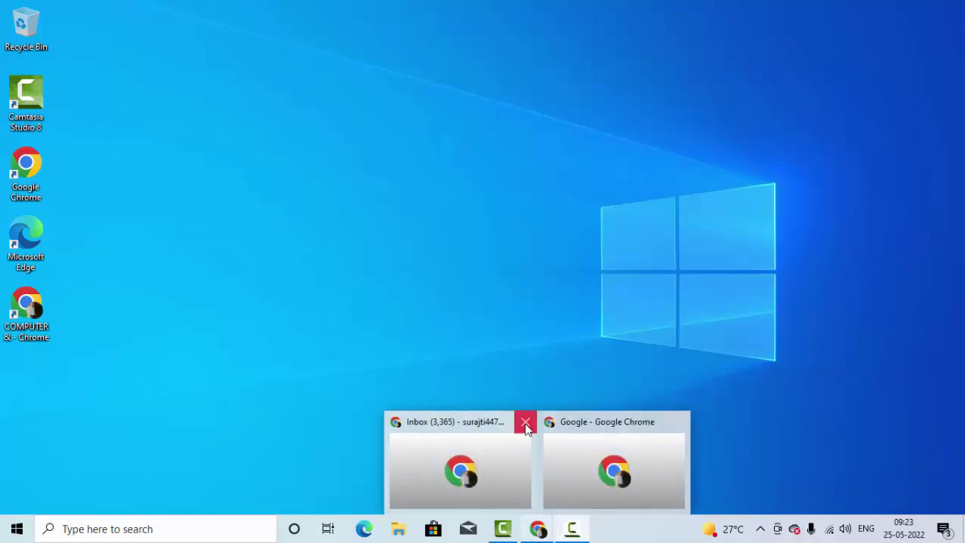
# Close the Inbox window and bring up the blank Untitled spreadsheet's zoom list
pyautogui.click(526, 422)
pyautogui.click(523, 452)
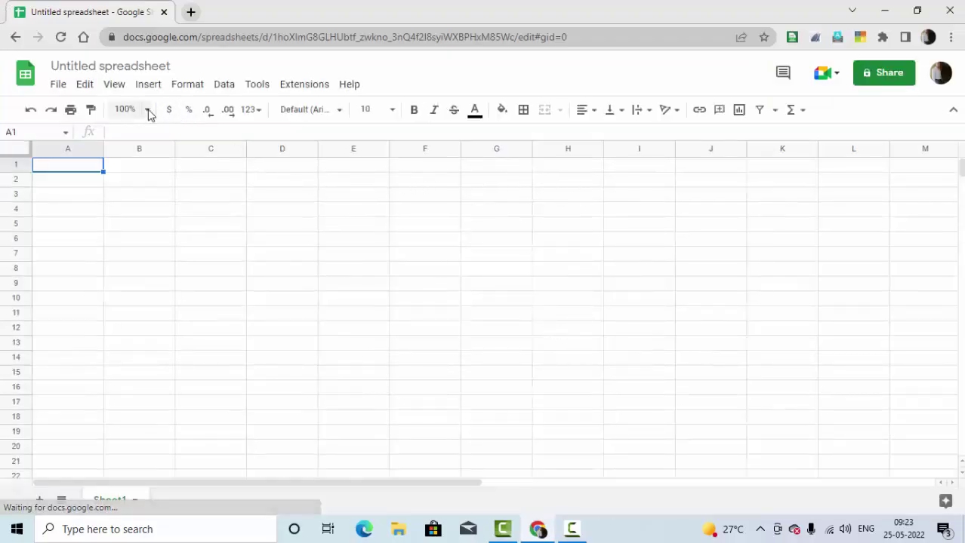
pyautogui.click(147, 111)
# Zoom to 150% and enter the headings Name of Product, Price and Unit in B2:D2
pyautogui.click(130, 252)
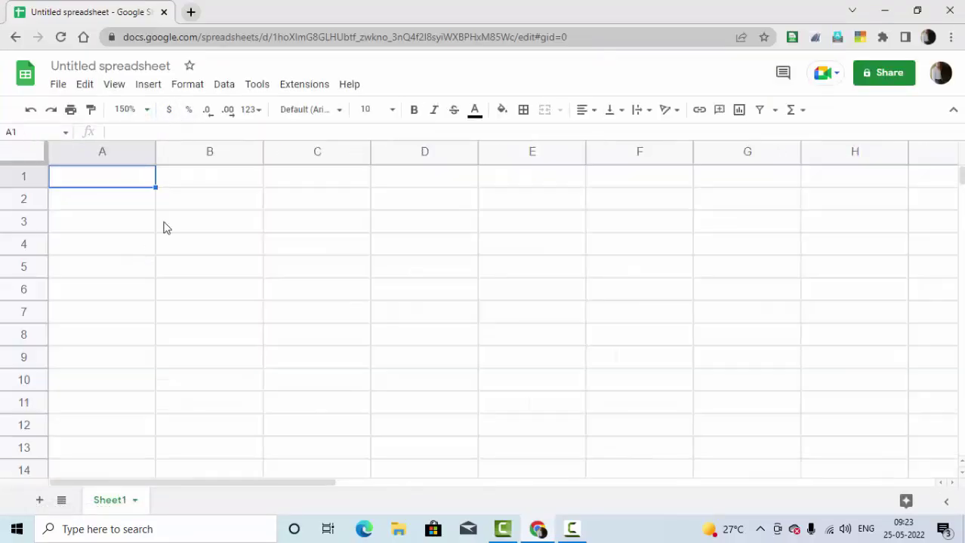
pyautogui.click(177, 209)
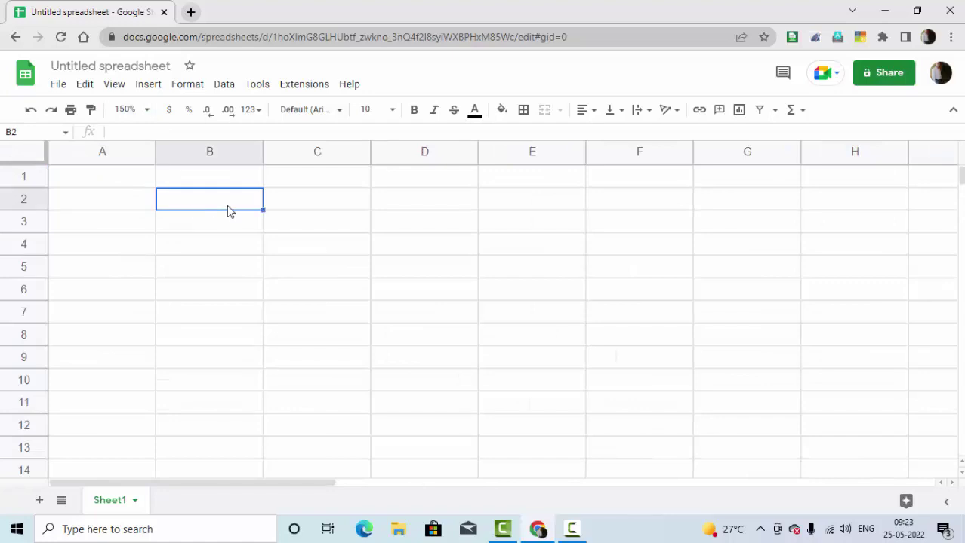
pyautogui.write('Name')
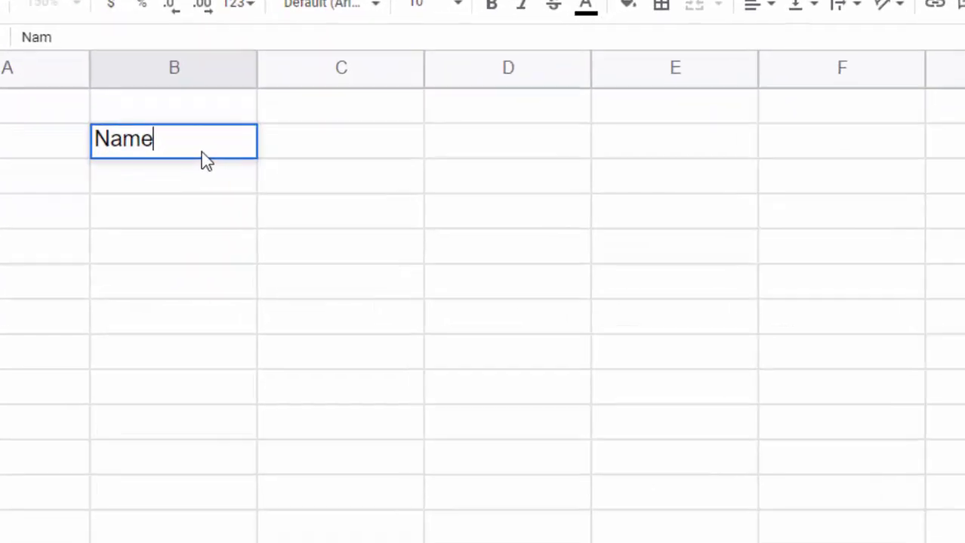
pyautogui.write(' of P')
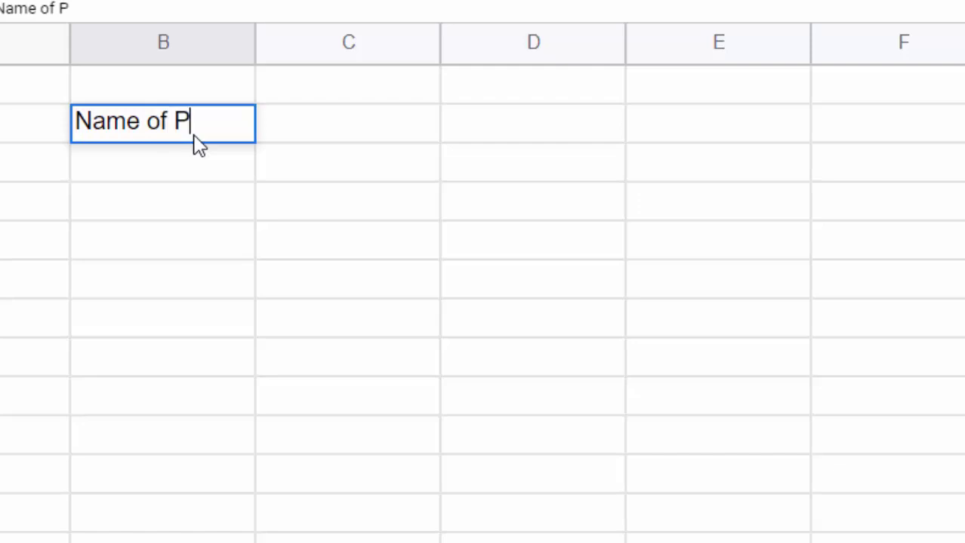
pyautogui.write('roduc')
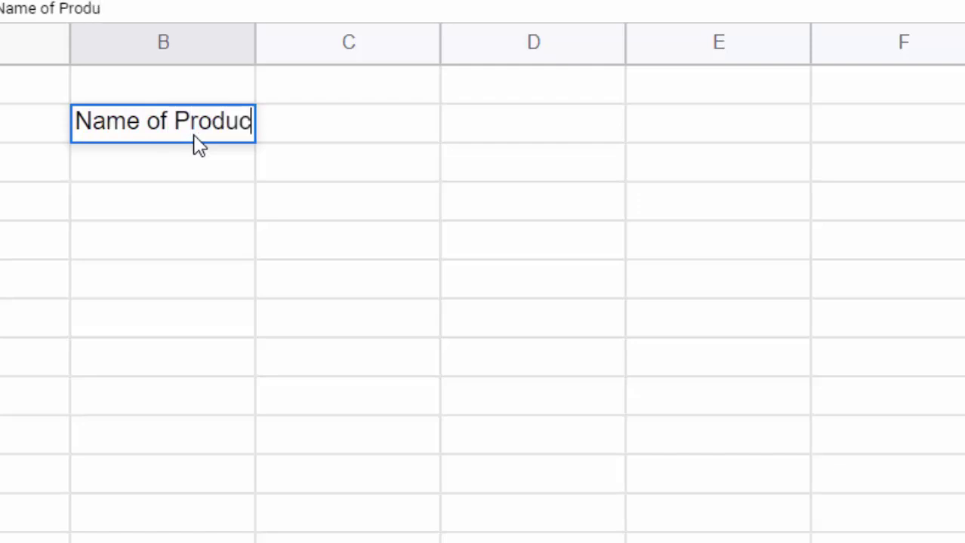
pyautogui.write('t')
pyautogui.press('Tab')
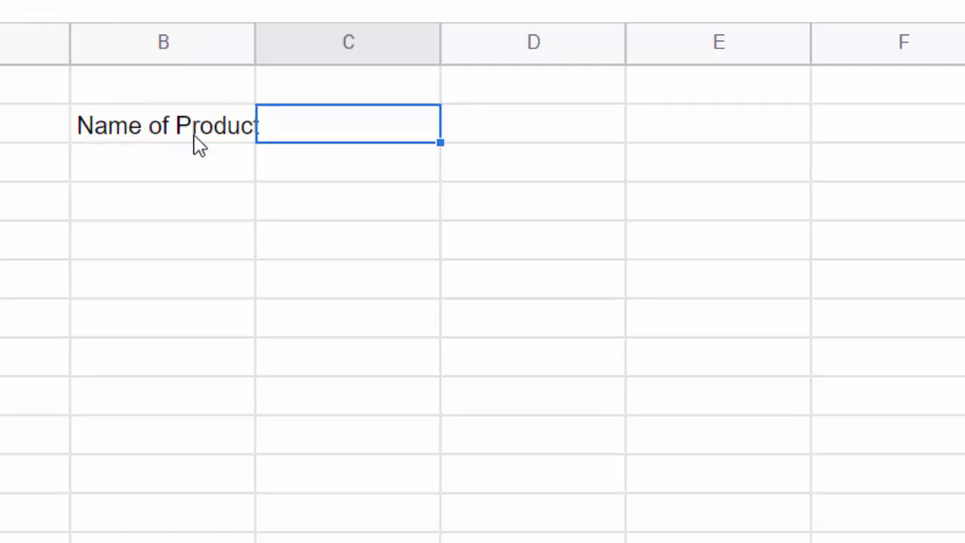
pyautogui.write('Pr')
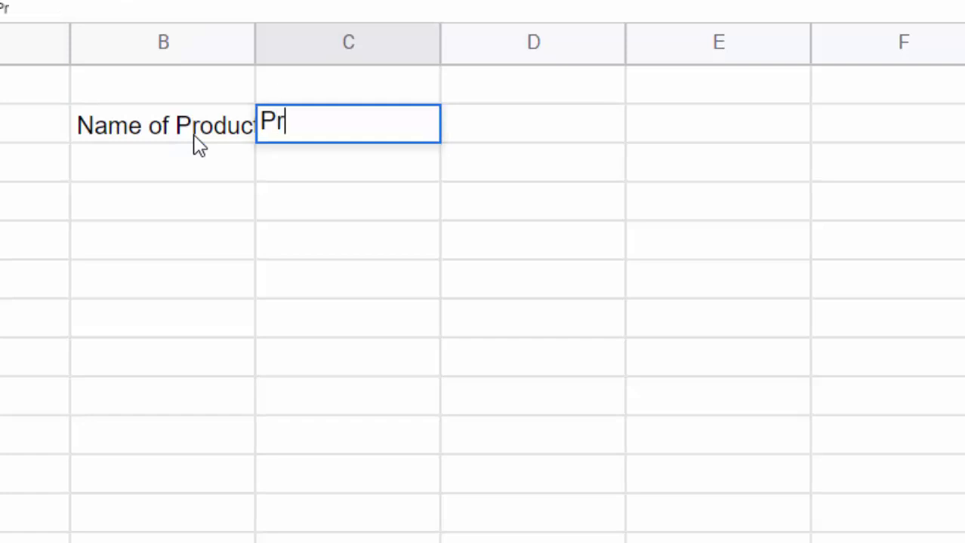
pyautogui.write('ice')
pyautogui.click(489, 134)
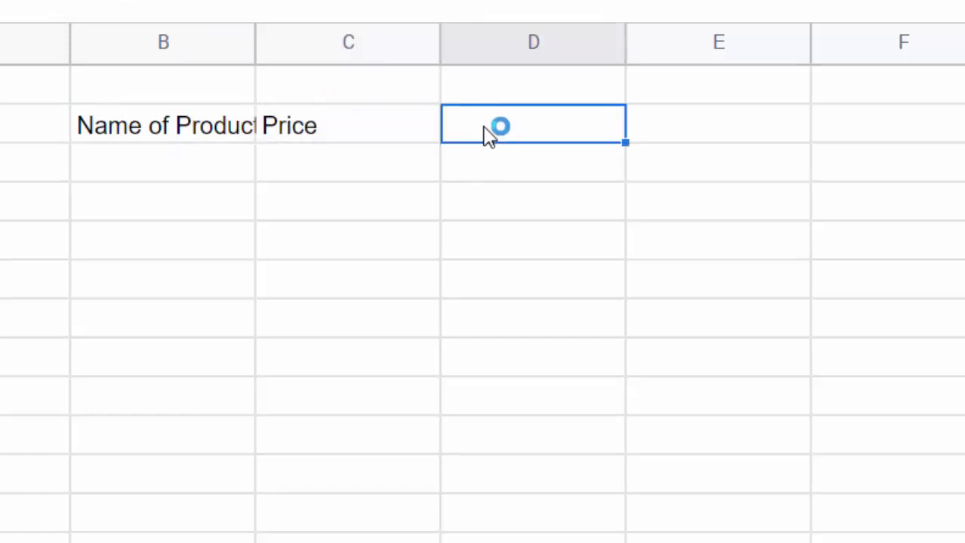
pyautogui.write('Unit')
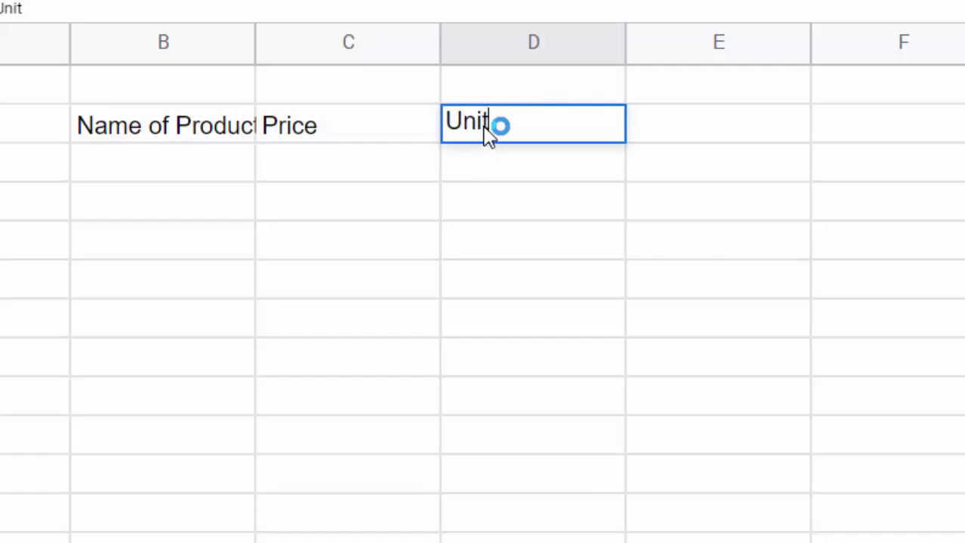
# Enter the headings Total, Tax in Percent and Tax Amount in E2:G2
pyautogui.press('Tab')
pyautogui.write('T')
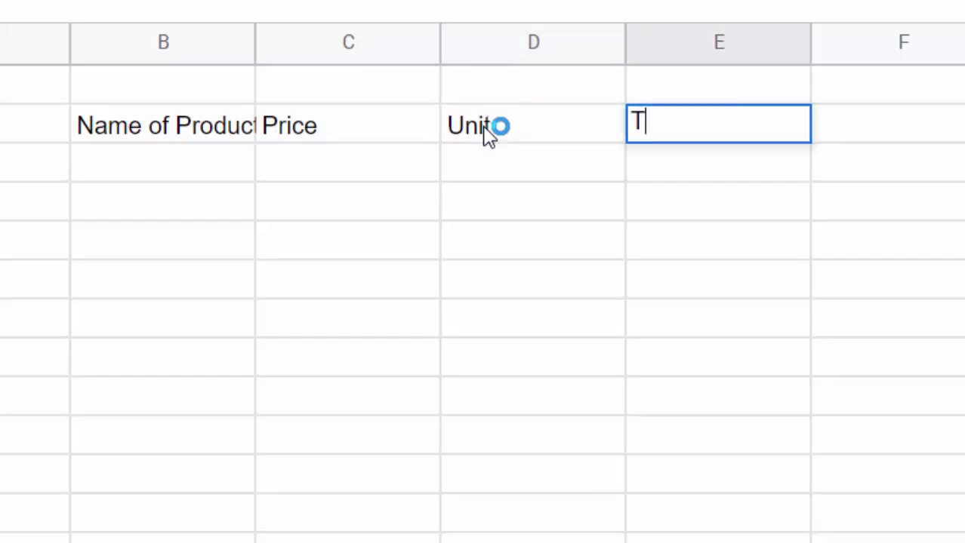
pyautogui.write('ota')
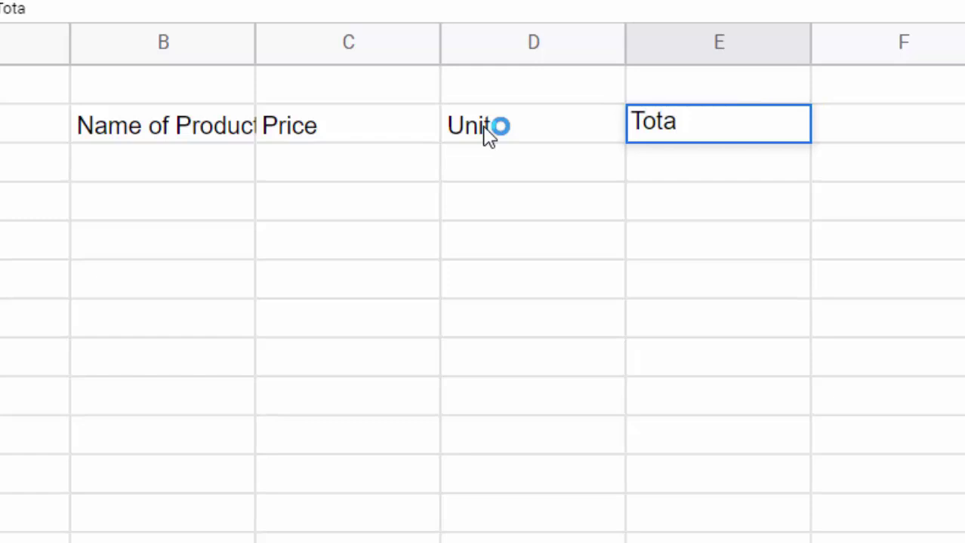
pyautogui.write('l')
pyautogui.click(846, 136)
pyautogui.write('T')
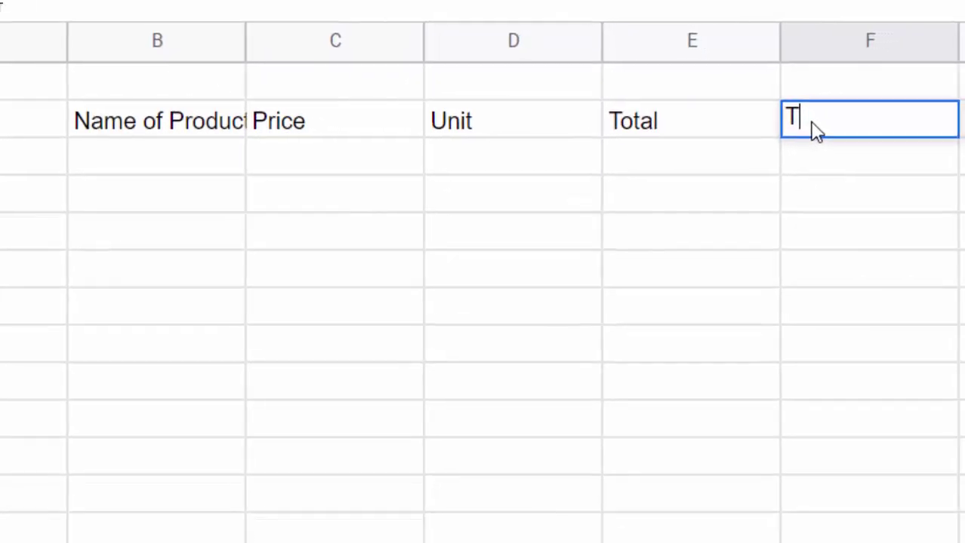
pyautogui.write('ax in ')
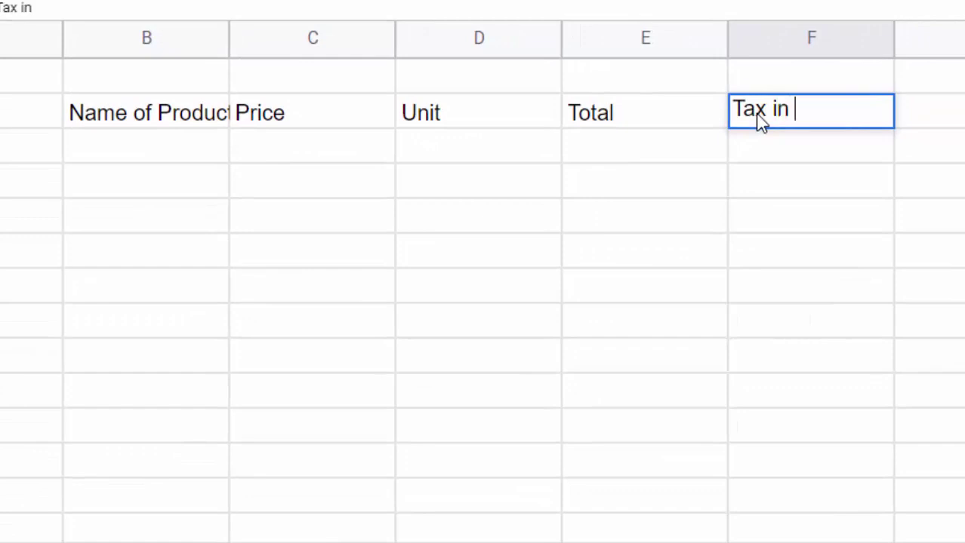
pyautogui.write('Perce')
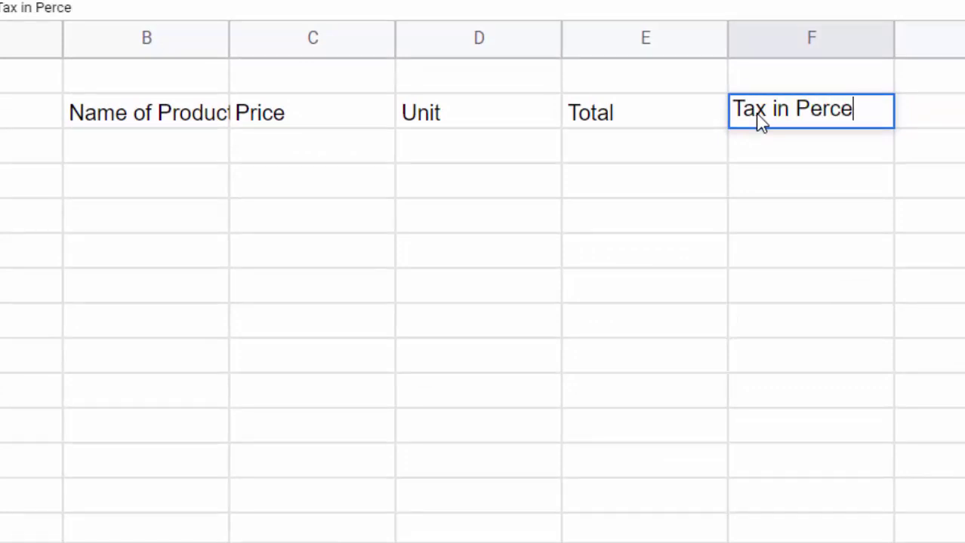
pyautogui.write('nt')
pyautogui.click(922, 106)
pyautogui.write('T')
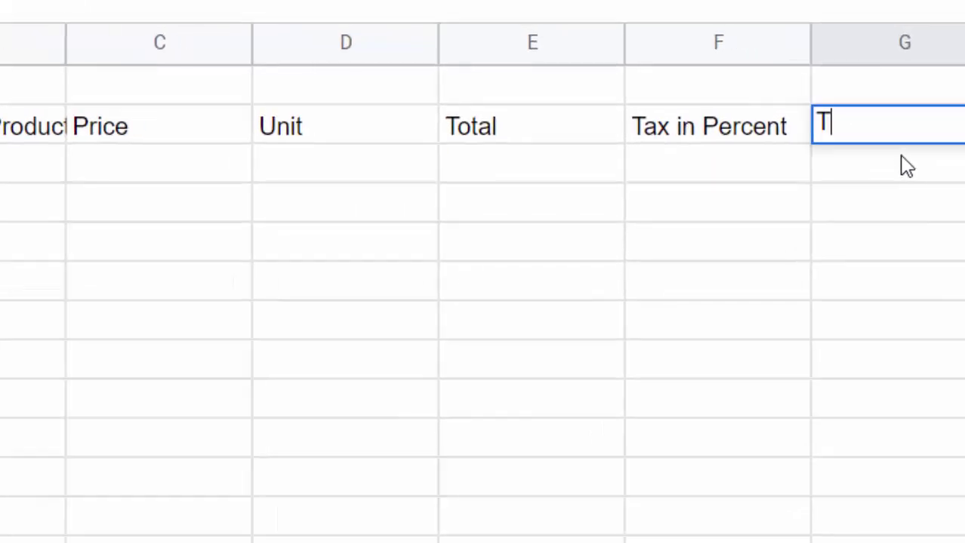
pyautogui.write('ax Am')
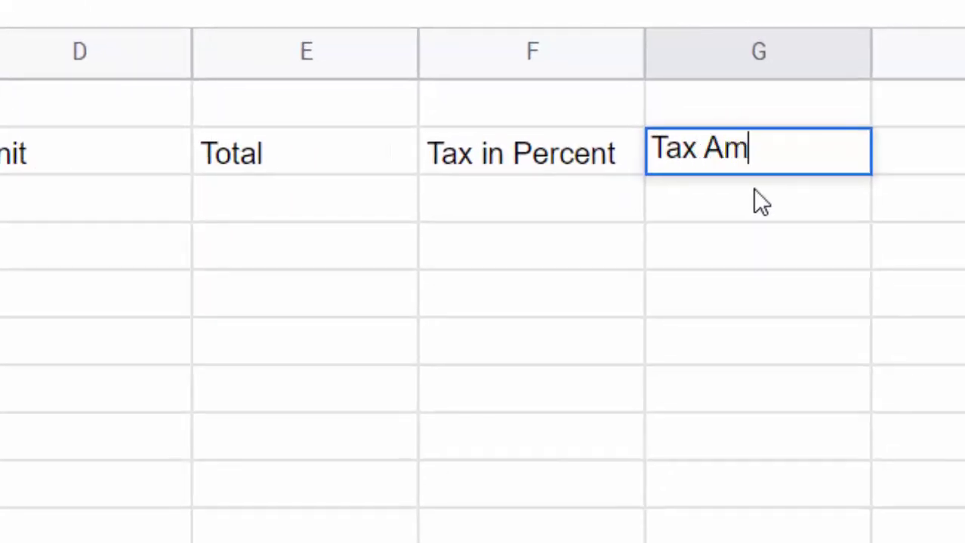
pyautogui.write('ount')
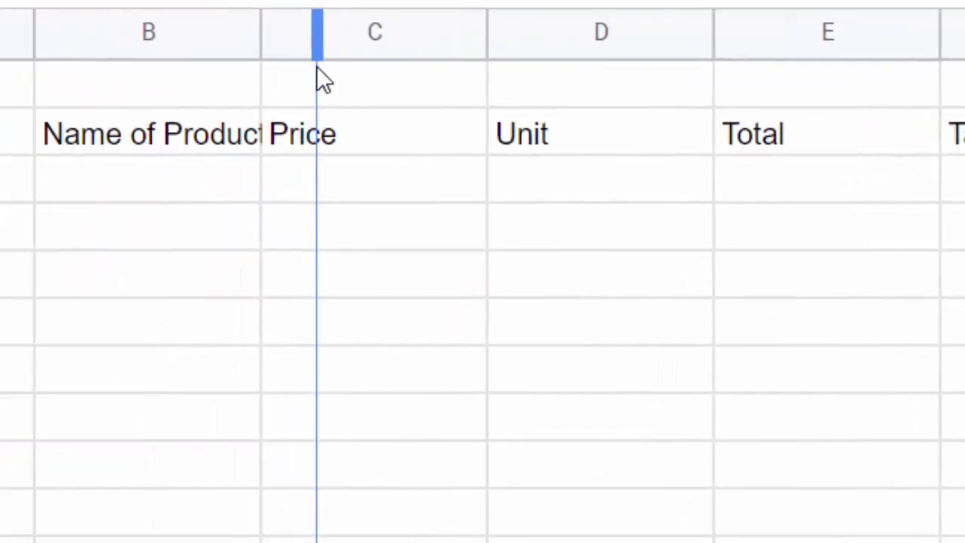
# List the products Keyboard, Mouse, Laptop, Desktop and Mobile in B3:B7
pyautogui.click(212, 188)
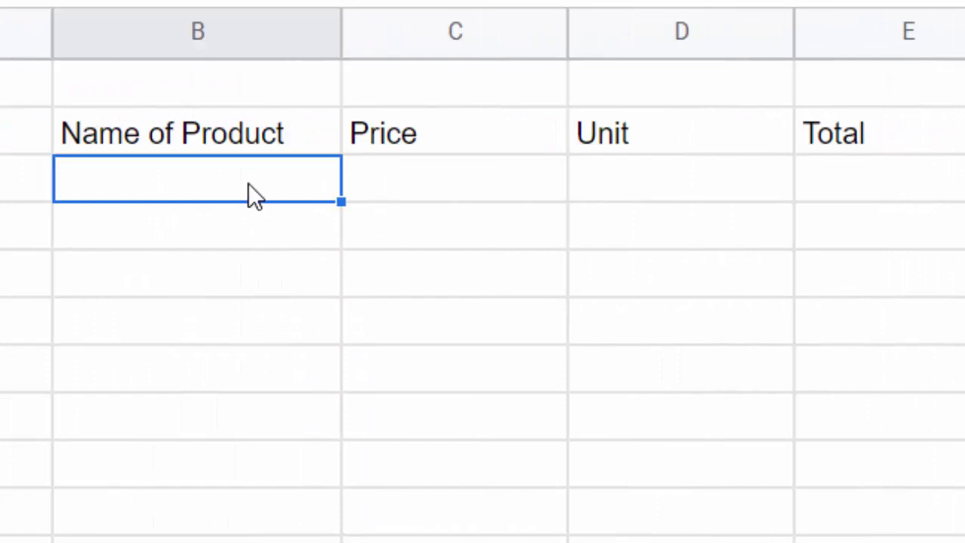
pyautogui.write('Keybo')
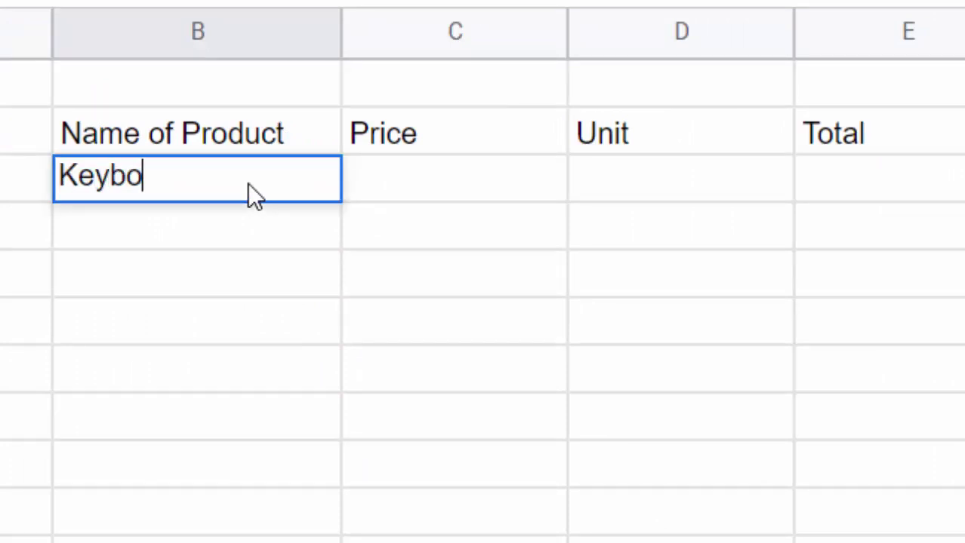
pyautogui.write('ard')
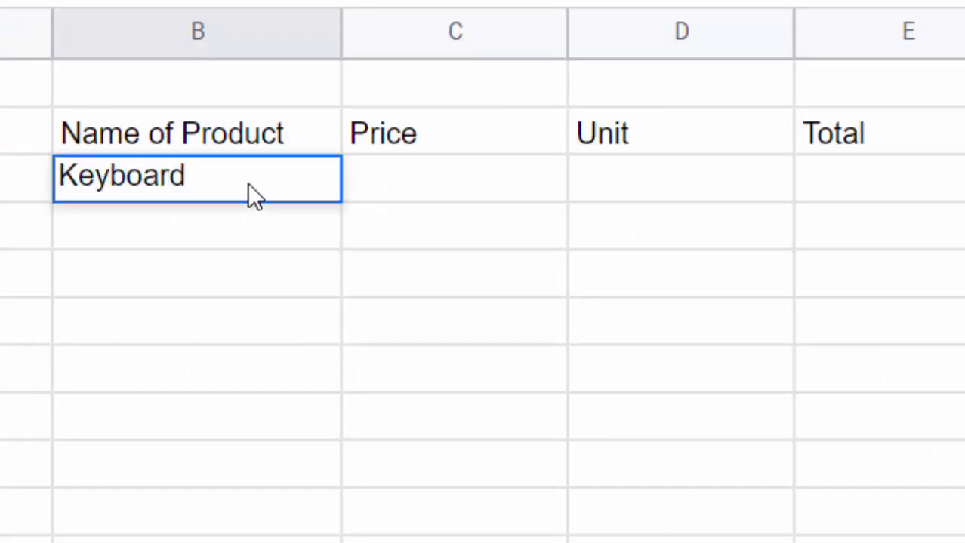
pyautogui.press('Return')
pyautogui.write('Mou')
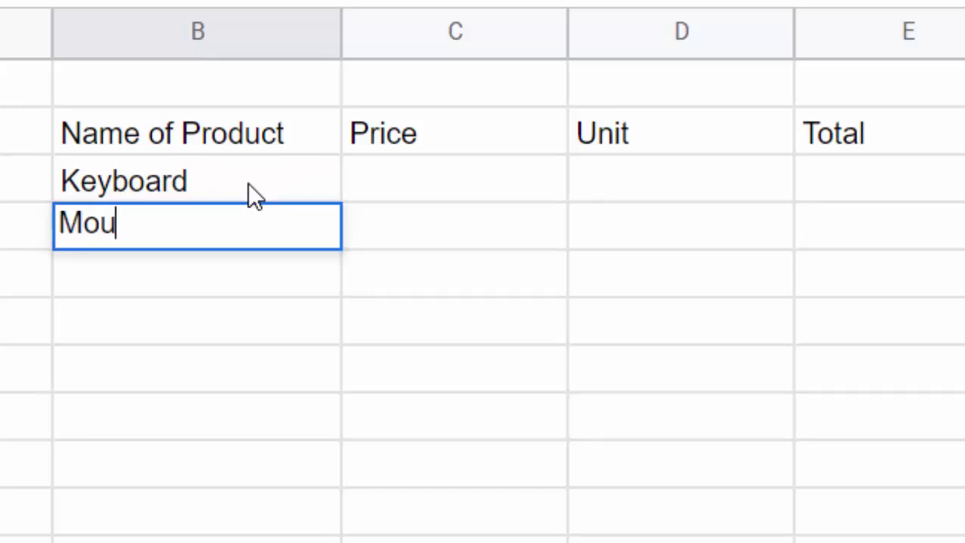
pyautogui.write('se')
pyautogui.press('Return')
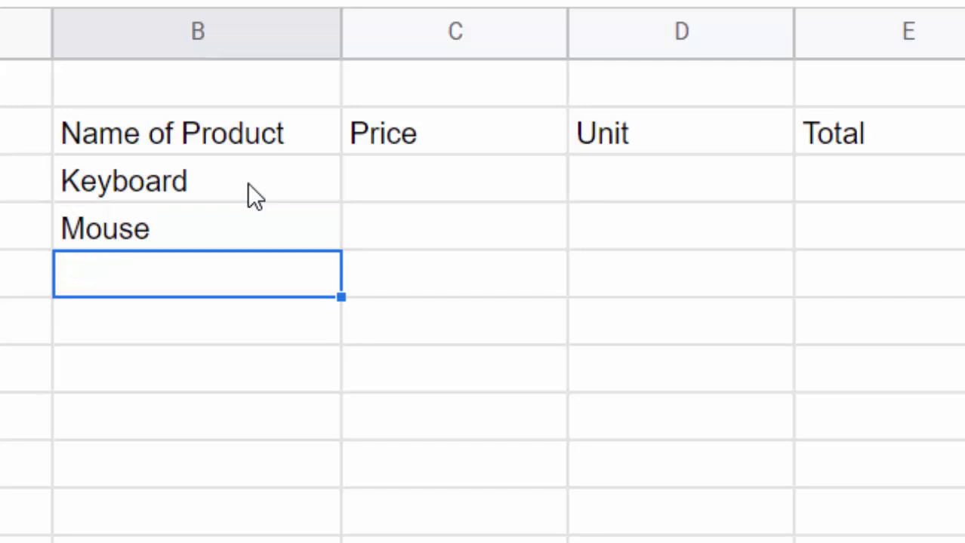
pyautogui.write('Lapt')
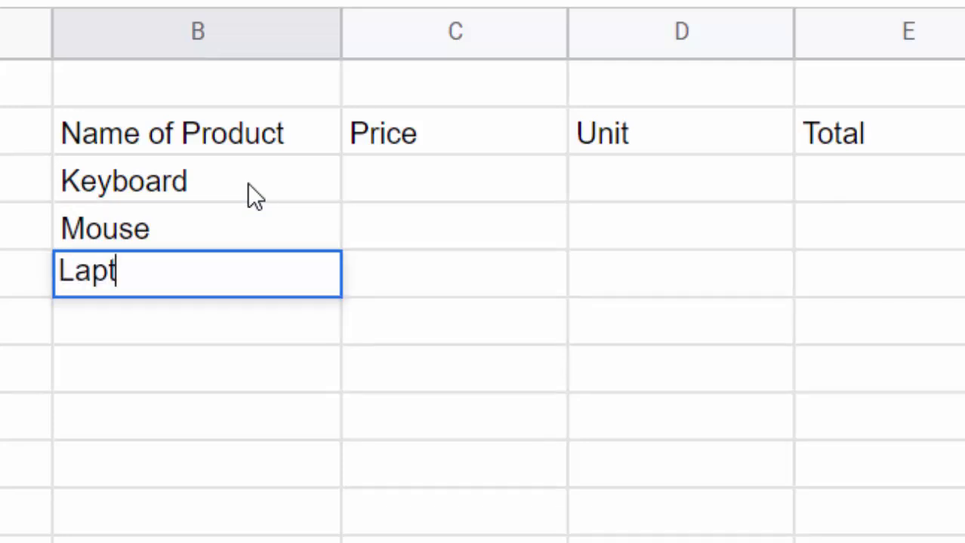
pyautogui.write('op')
pyautogui.press('Return')
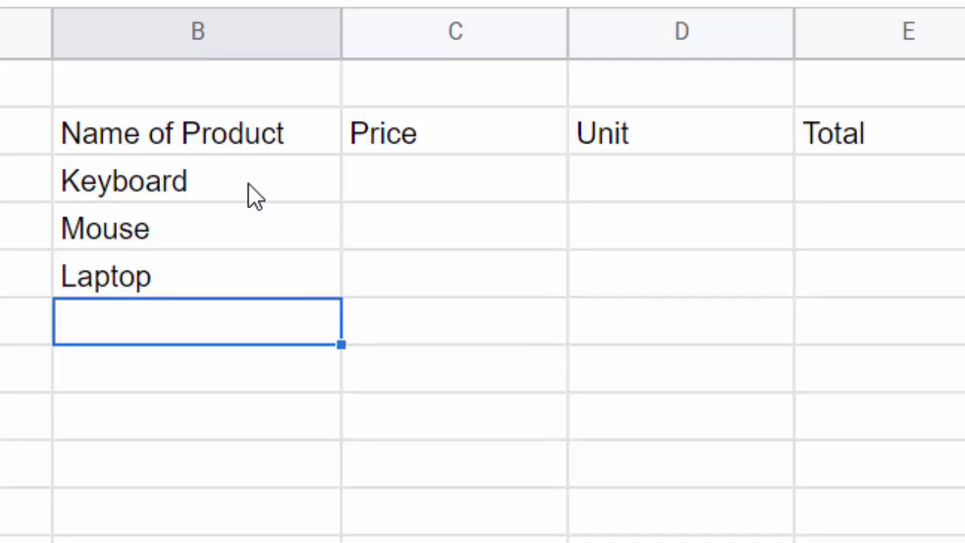
pyautogui.write('Deskt')
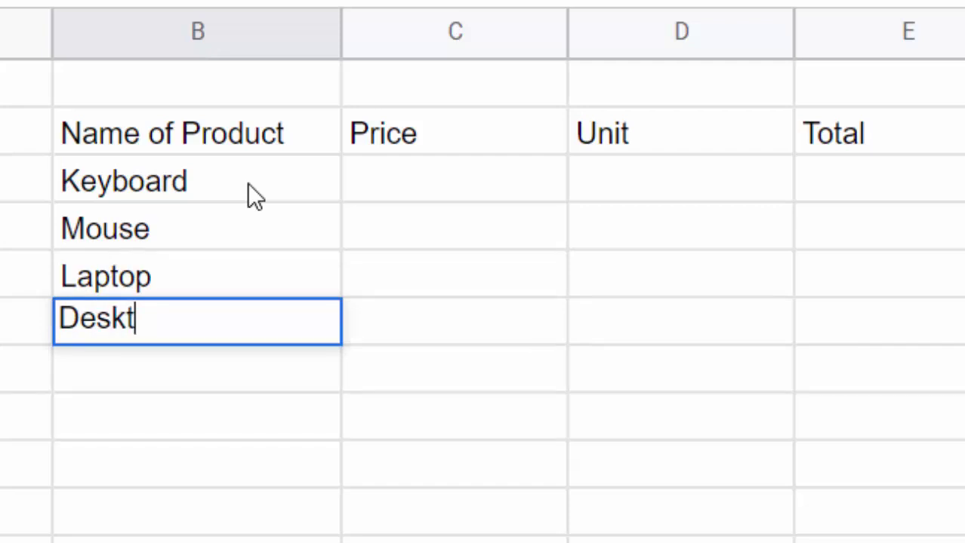
pyautogui.write('op')
pyautogui.press('Return')
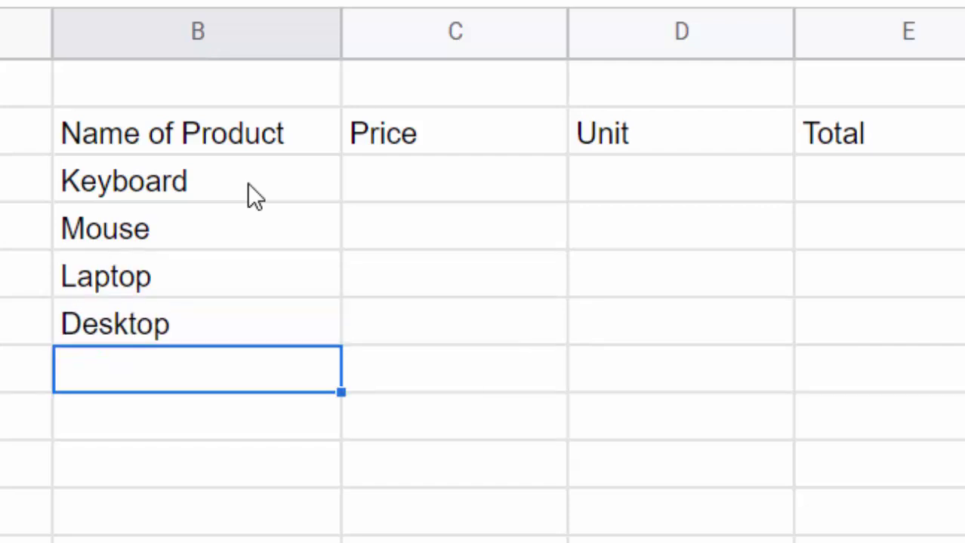
pyautogui.write('Mobil')
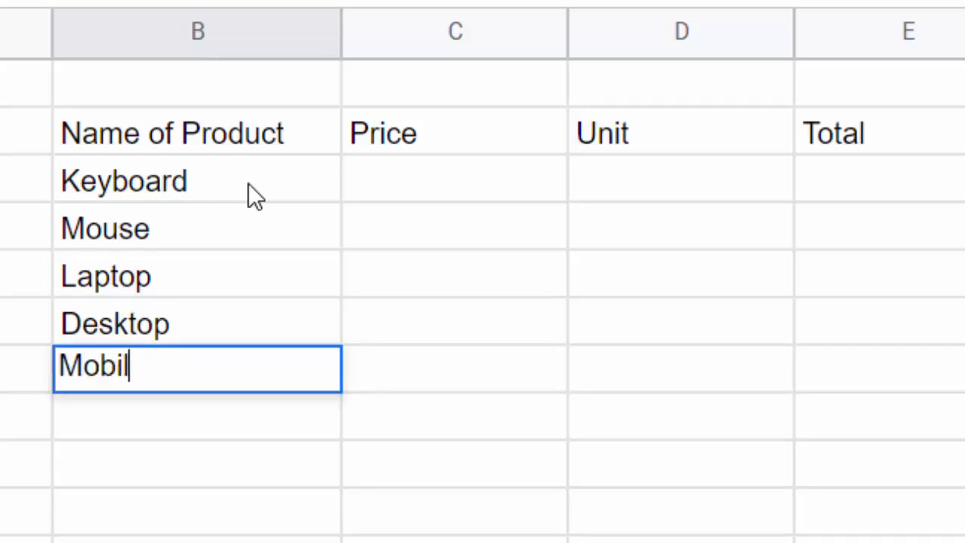
pyautogui.write('e')
pyautogui.click(509, 177)
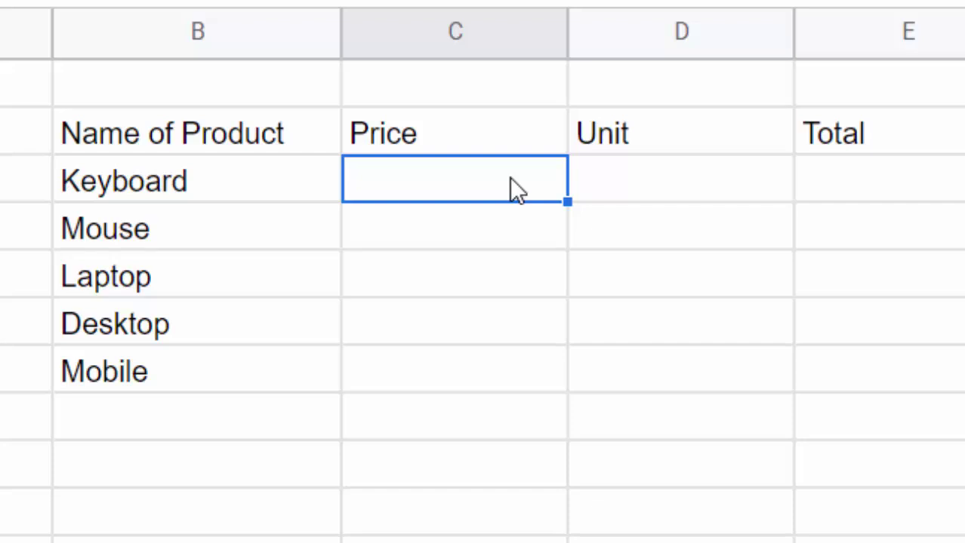
# Enter the prices 220, 120, 56000, 30000 and 12000 in C3:C7
pyautogui.write('220')
pyautogui.press('Return')
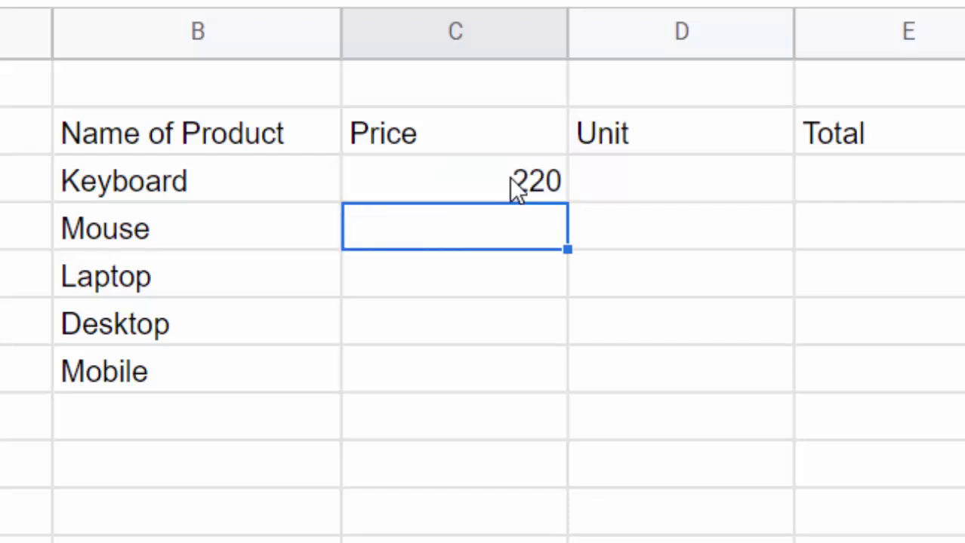
pyautogui.write('12')
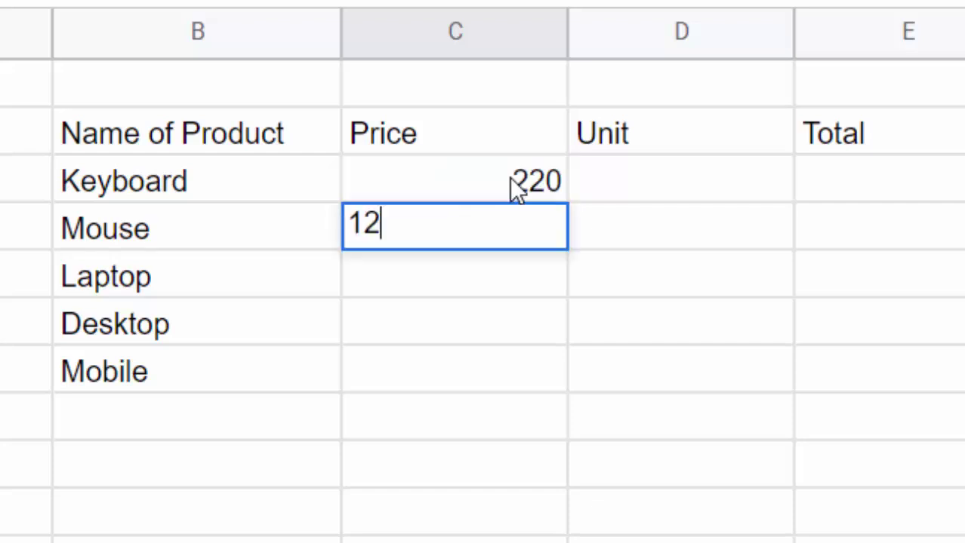
pyautogui.write('0')
pyautogui.press('Return')
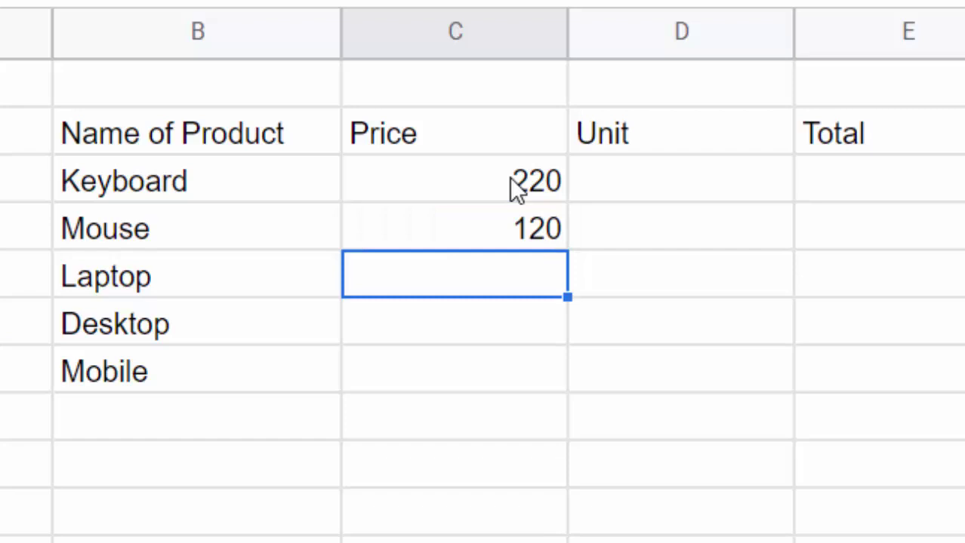
pyautogui.write('560')
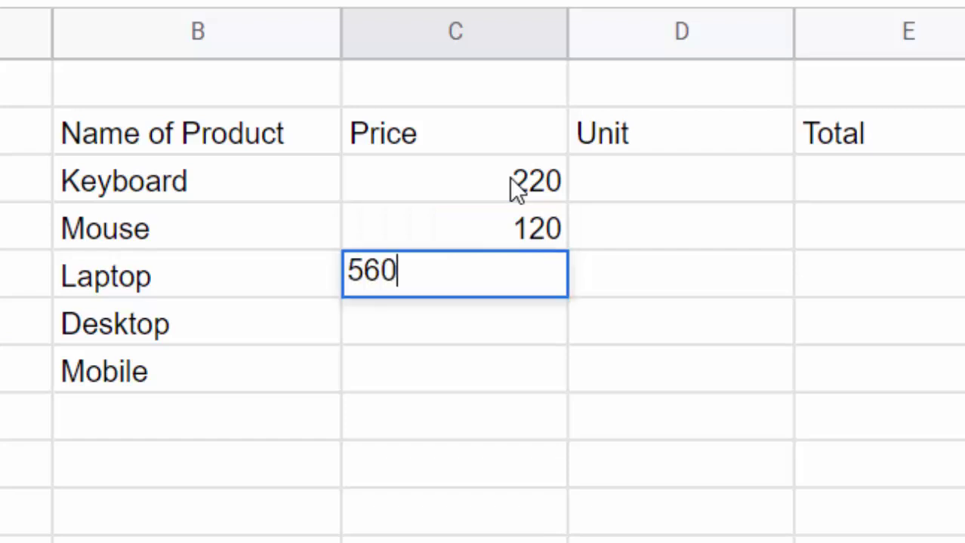
pyautogui.write('00')
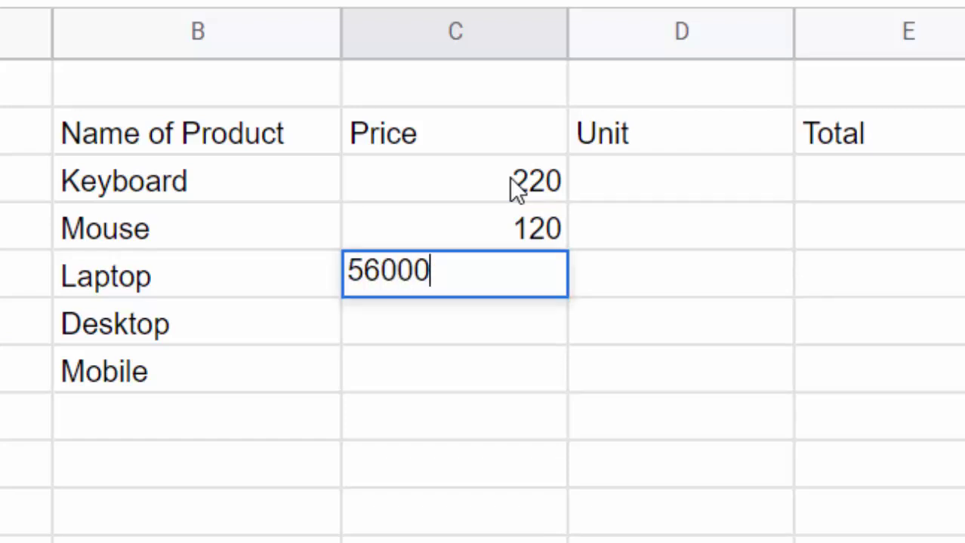
pyautogui.press('Return')
pyautogui.write('300')
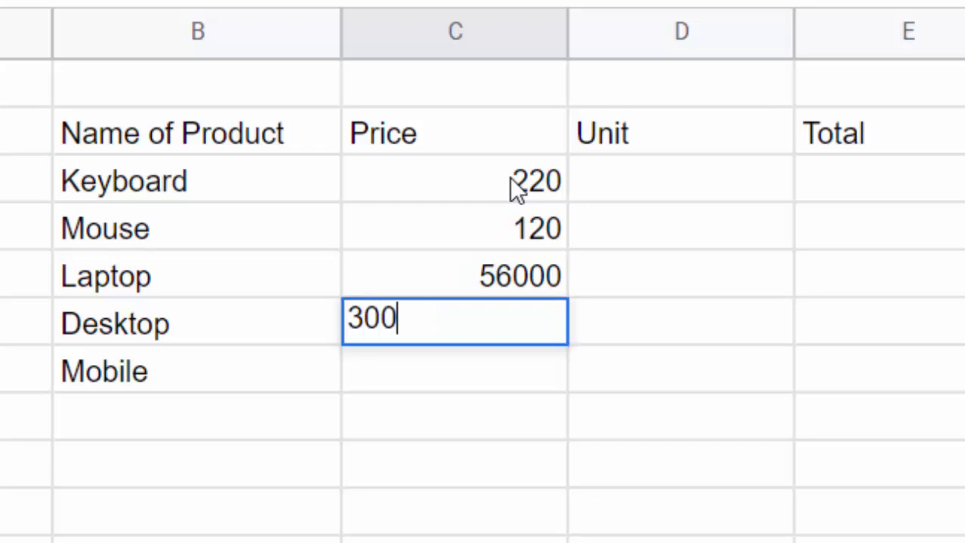
pyautogui.write('00')
pyautogui.press('Return')
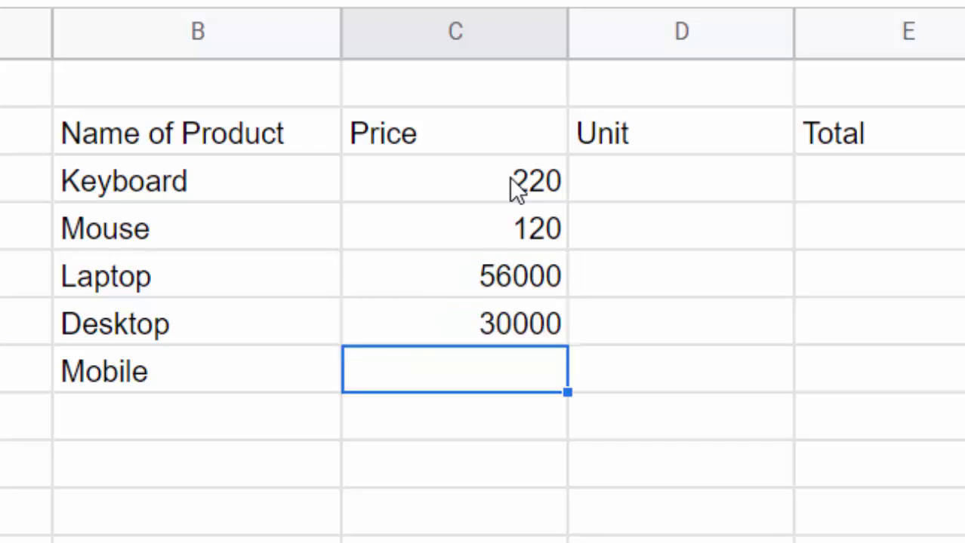
pyautogui.write('12000')
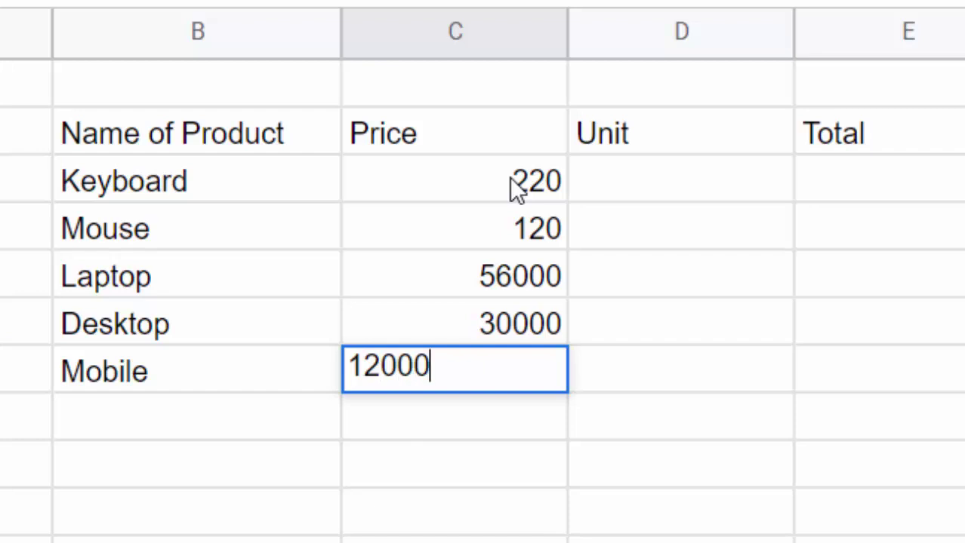
# Format the prices in C3:C7 as Indian Rupee, from ₹220.00 to ₹12,000.00
pyautogui.click(563, 311)
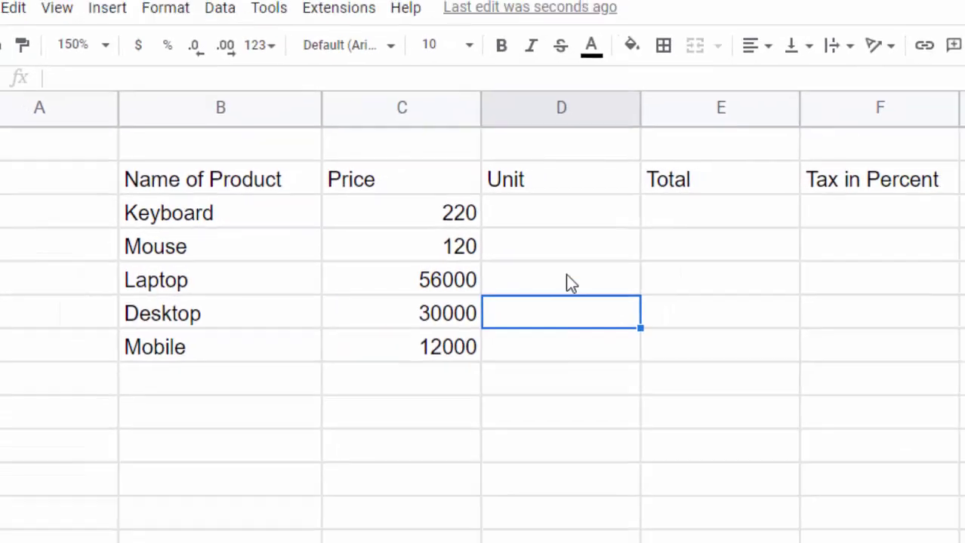
pyautogui.moveTo(405, 224); pyautogui.dragTo(415, 336)
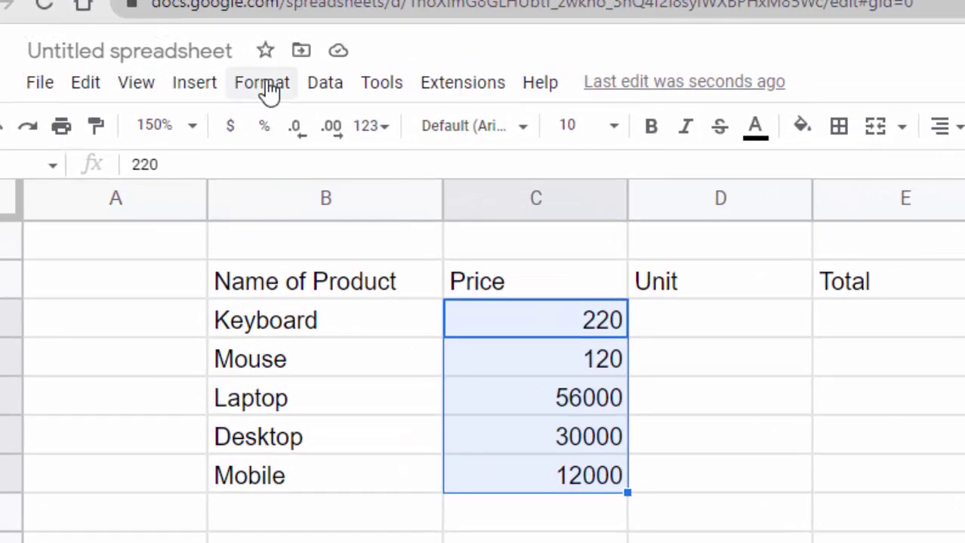
pyautogui.click(246, 78)
pyautogui.moveTo(143, 47)
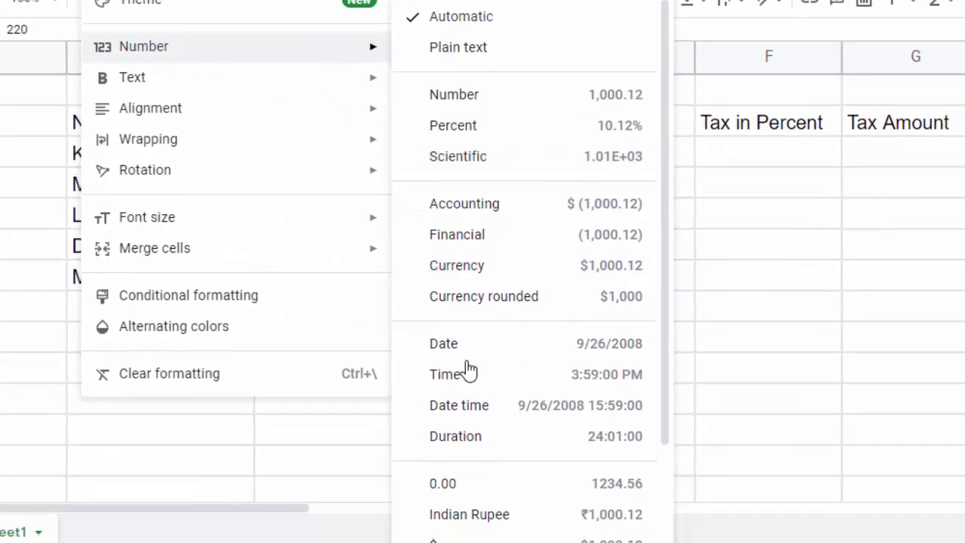
pyautogui.scroll(-2, 471, 464)
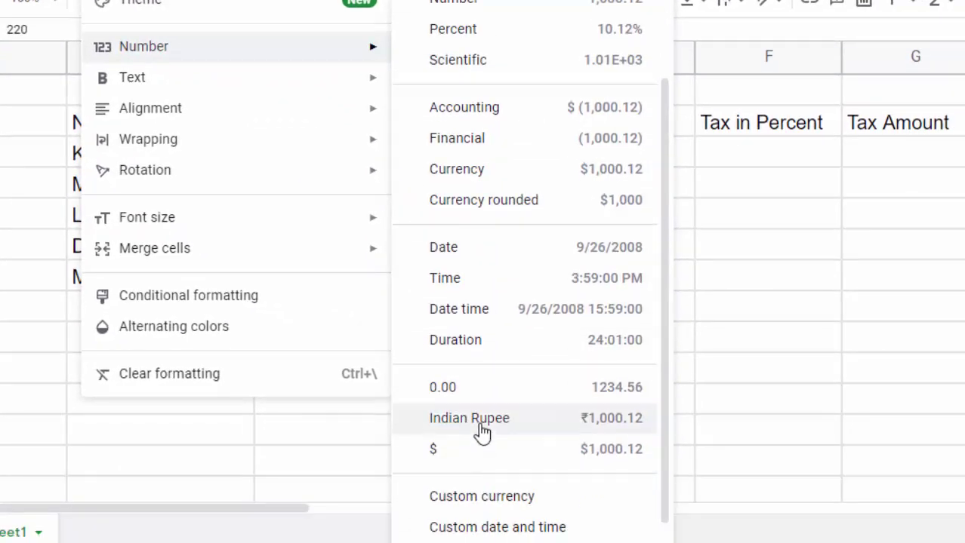
pyautogui.click(489, 433)
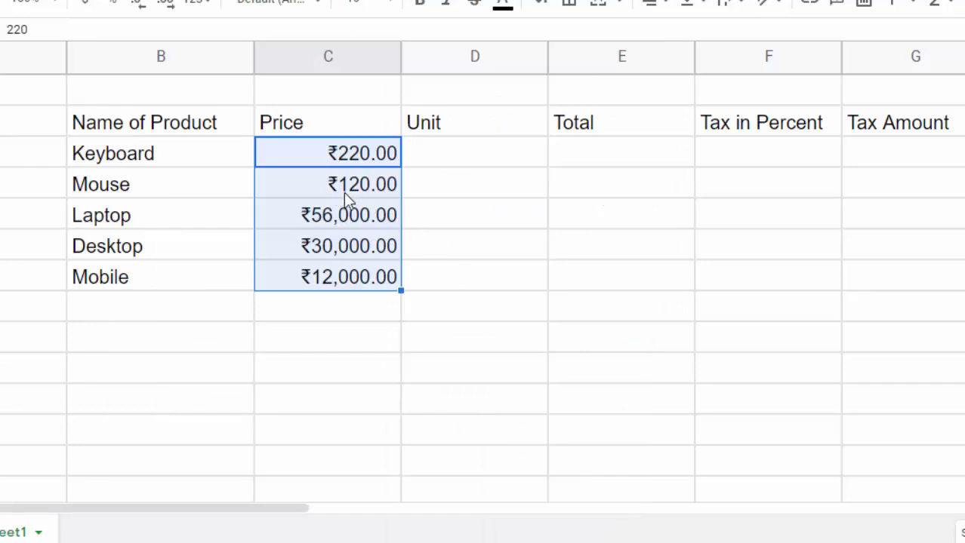
# Enter the unit counts 6, 7, 4, 7 and 3 in D3:D7
pyautogui.click(440, 162)
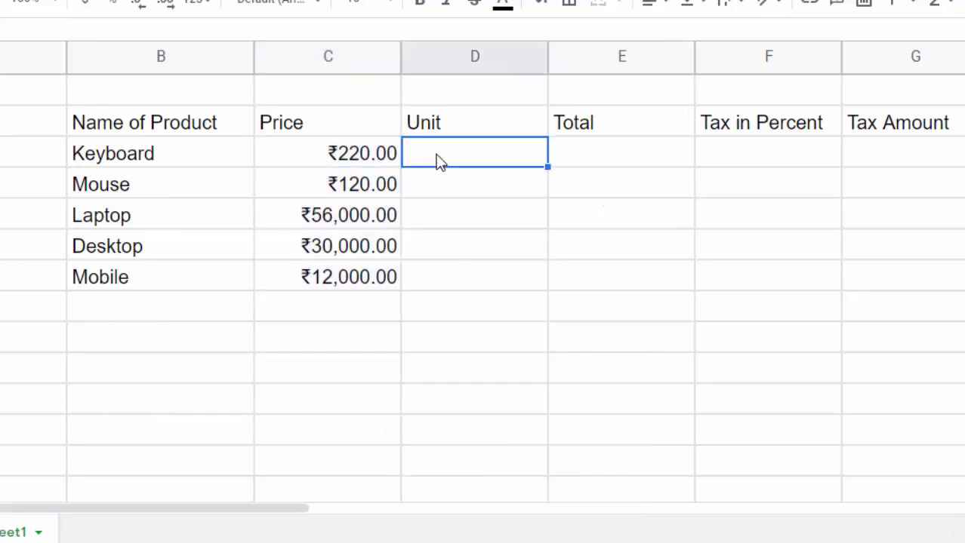
pyautogui.write('6')
pyautogui.press('Return')
pyautogui.write('7')
pyautogui.press('Return')
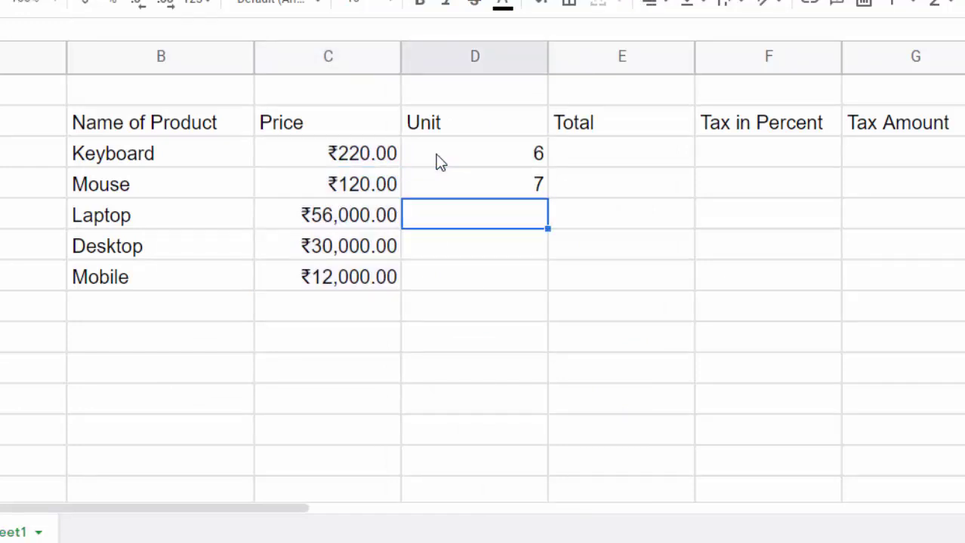
pyautogui.write('4')
pyautogui.press('Return')
pyautogui.write('7')
pyautogui.press('Return')
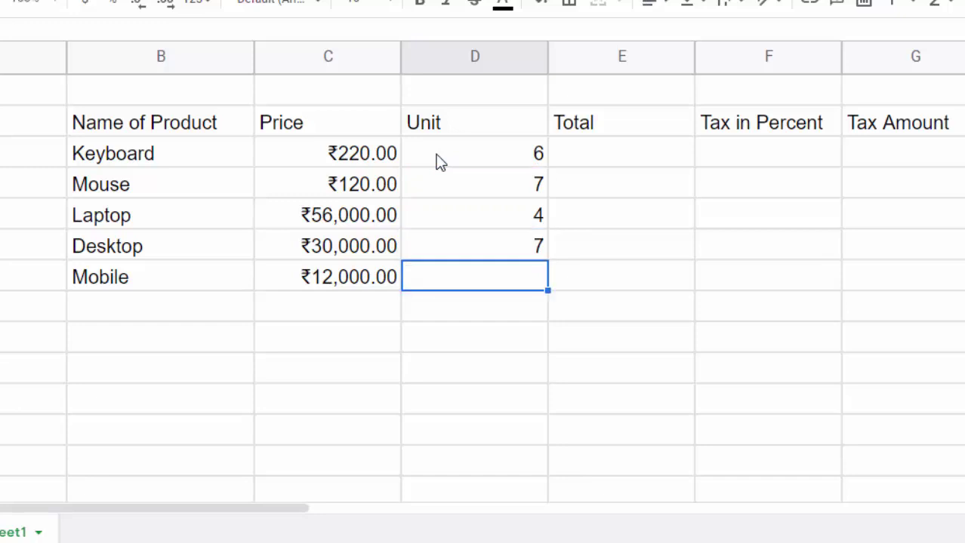
pyautogui.write('3')
pyautogui.press('Return')
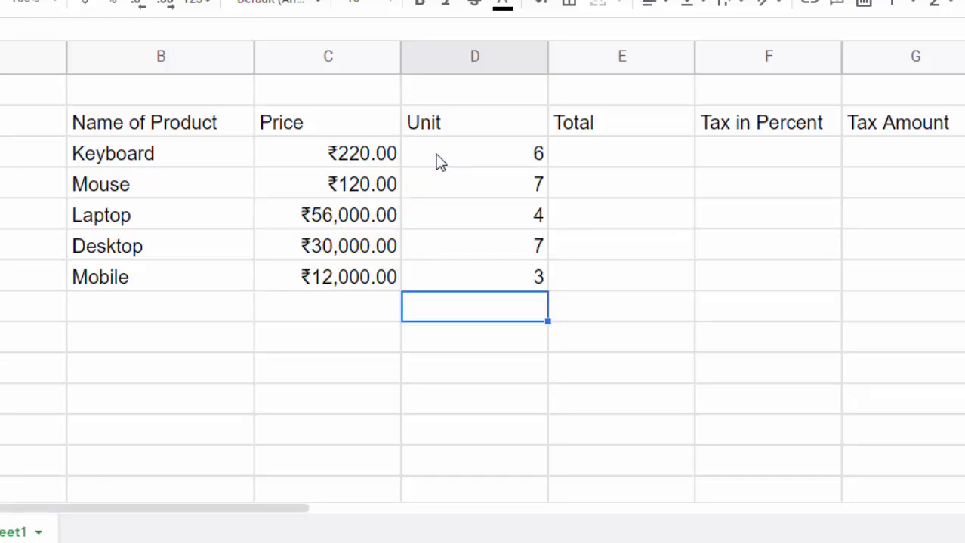
# Fill E3:E7 with the =C3*D3 total formula, giving ₹1,320.00 to ₹36,000.00
pyautogui.click(620, 154)
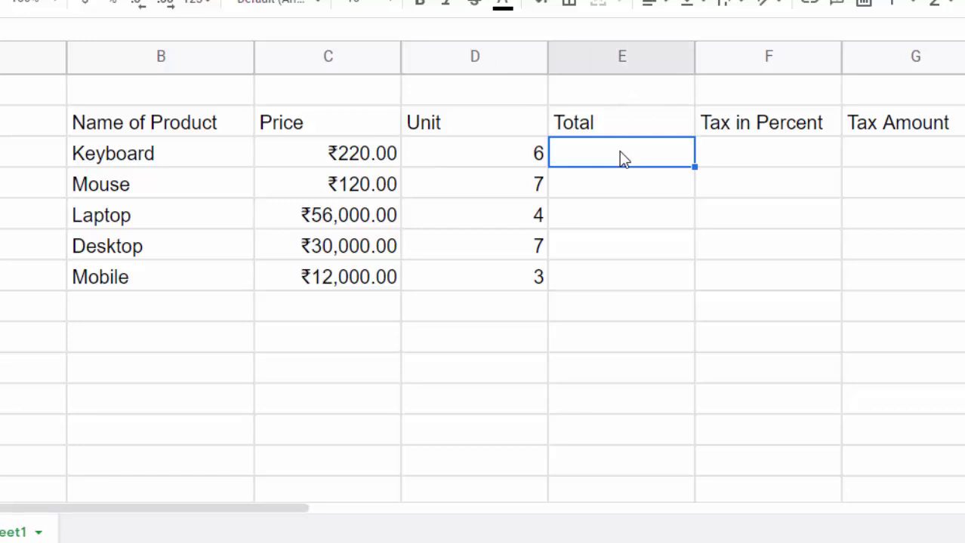
pyautogui.write('=')
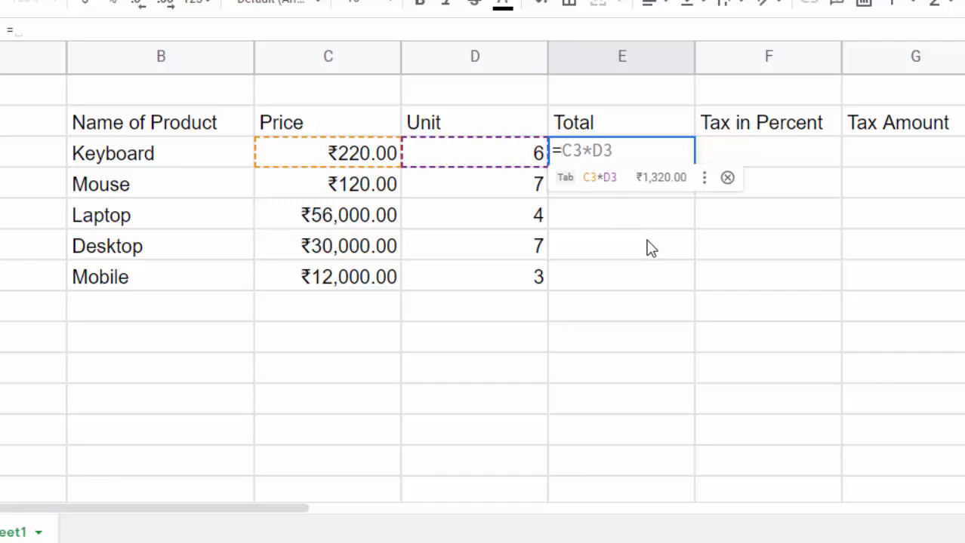
pyautogui.press('Tab')
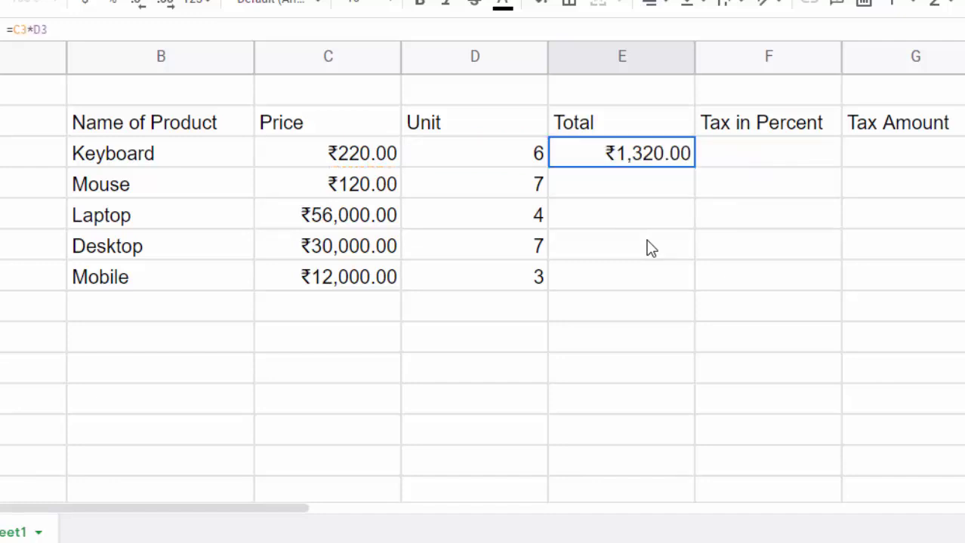
pyautogui.click(616, 245)
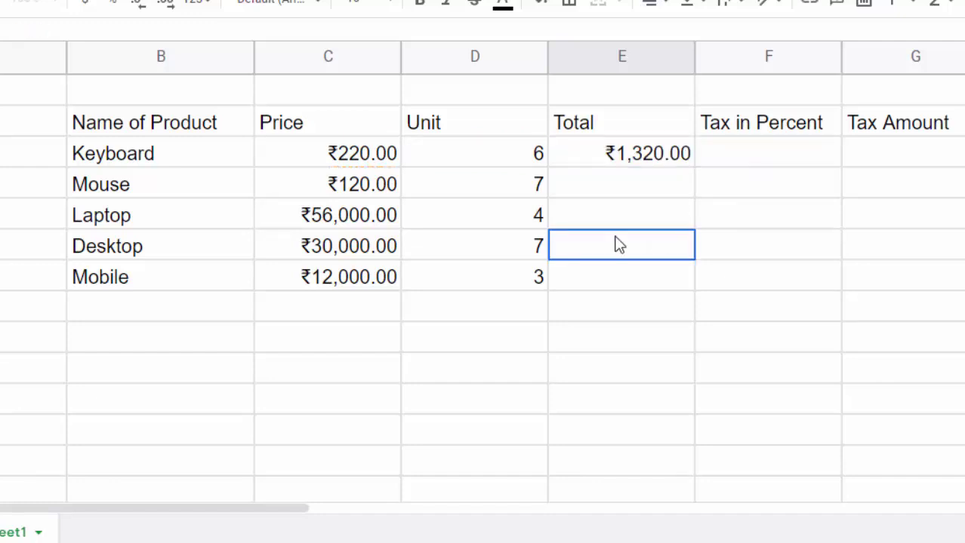
pyautogui.click(629, 157)
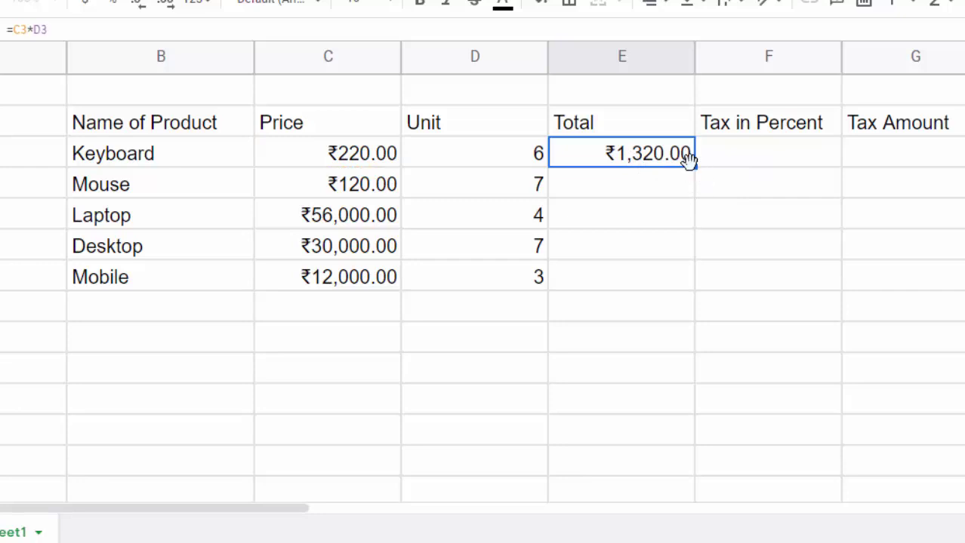
pyautogui.doubleClick(693, 164)
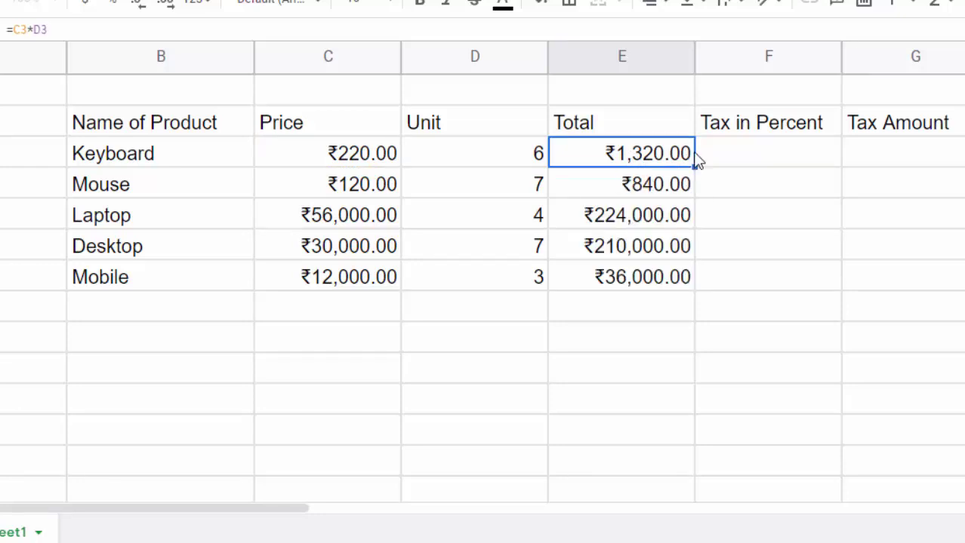
pyautogui.click(745, 144)
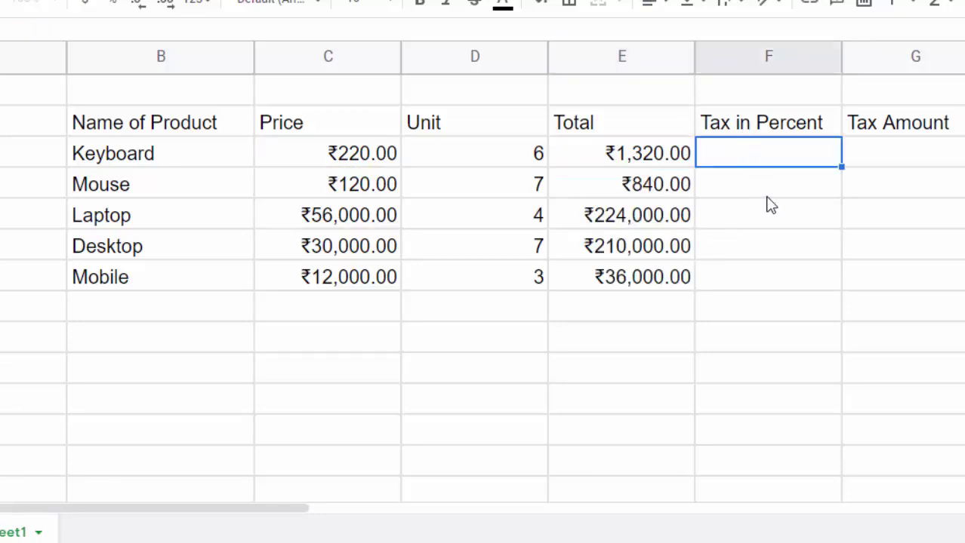
# Enter tax percentages 5%, 10%, 12%, 18% and 21% in F3:F7
pyautogui.write('6')
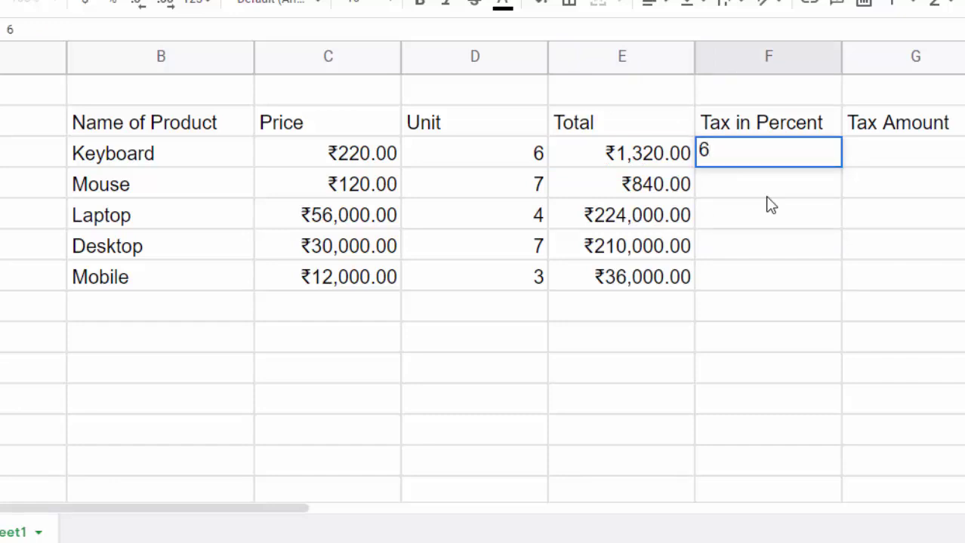
pyautogui.press('BackSpace')
pyautogui.write('5')
pyautogui.write('%')
pyautogui.press('Return')
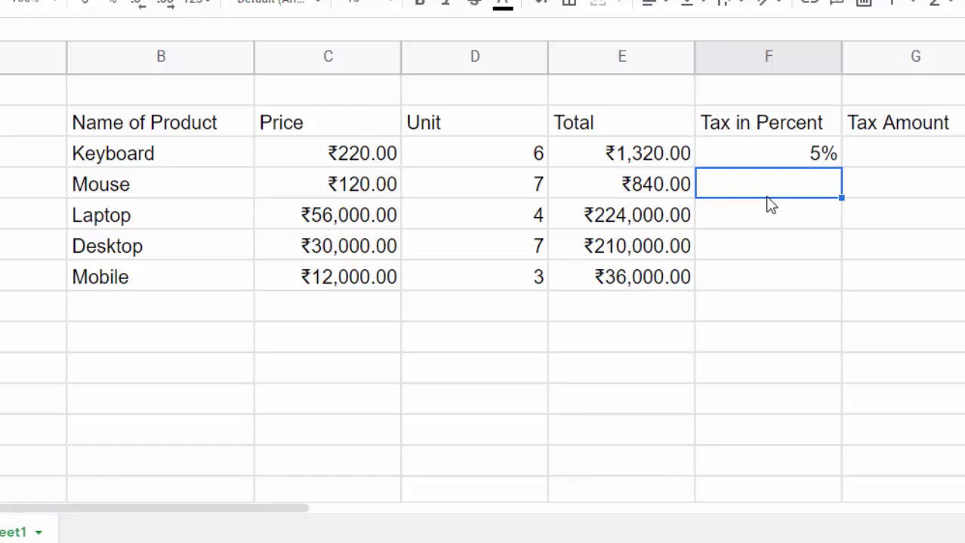
pyautogui.write('10%')
pyautogui.press('Return')
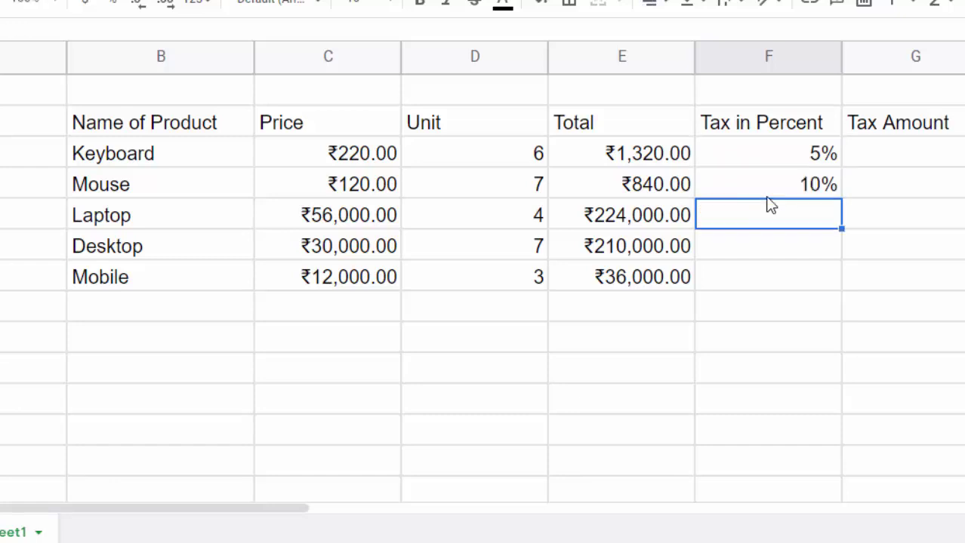
pyautogui.write('12%')
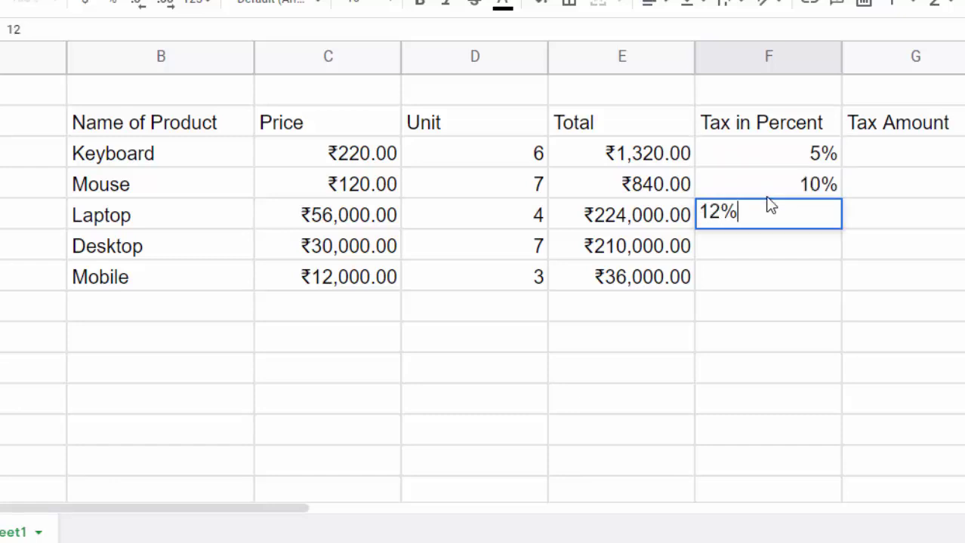
pyautogui.press('Return')
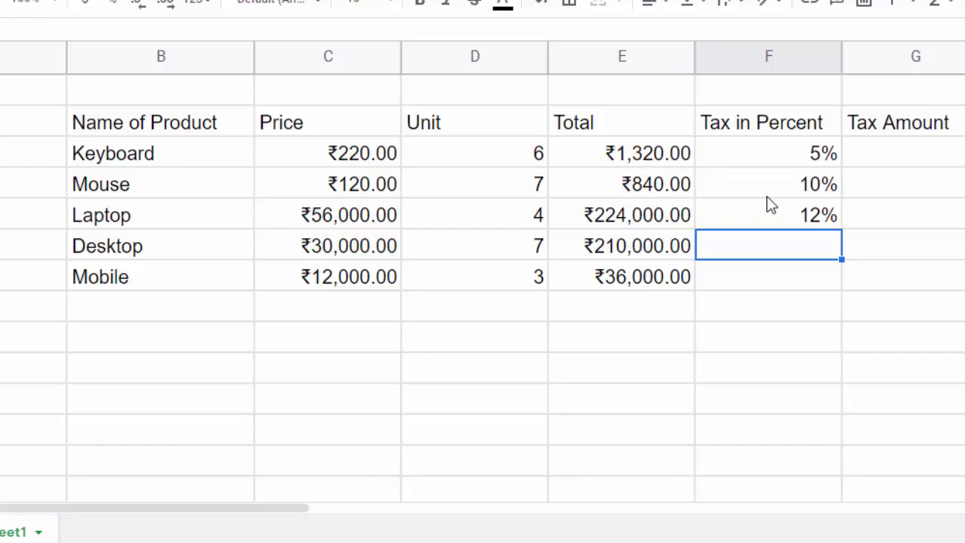
pyautogui.write('18')
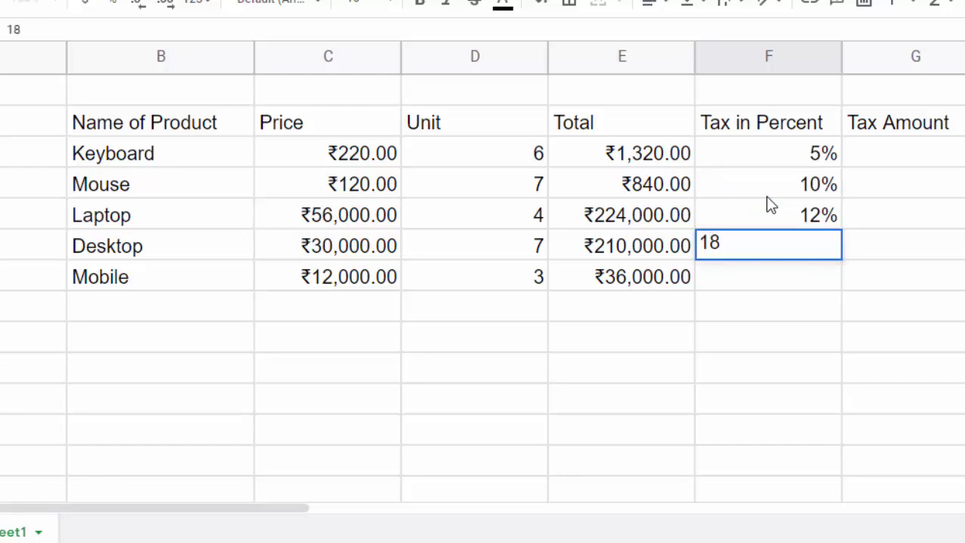
pyautogui.write('%')
pyautogui.press('Return')
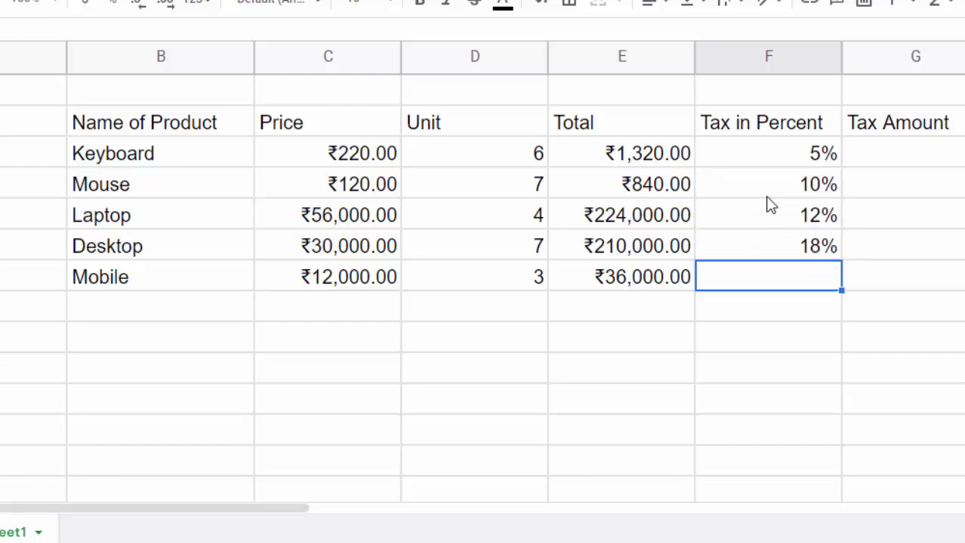
pyautogui.write('21%')
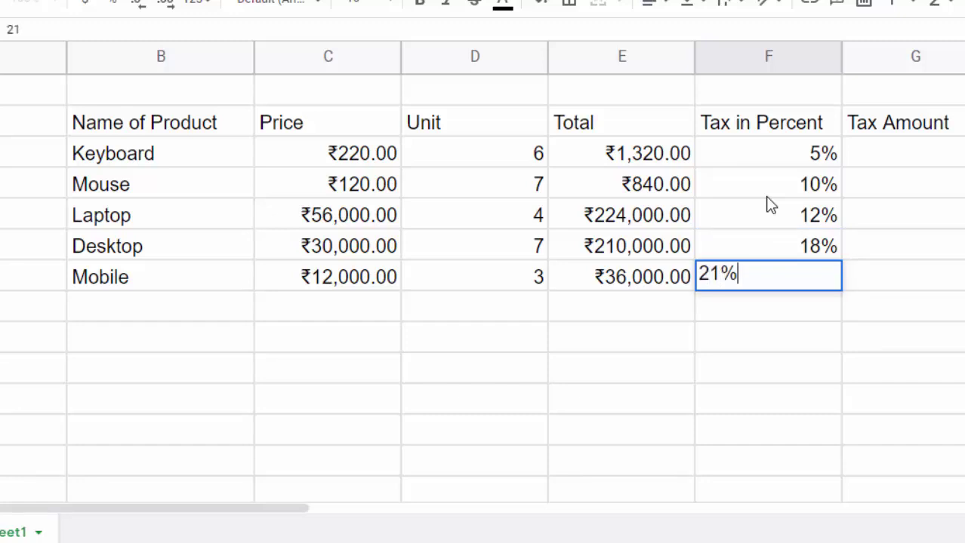
pyautogui.click(813, 346)
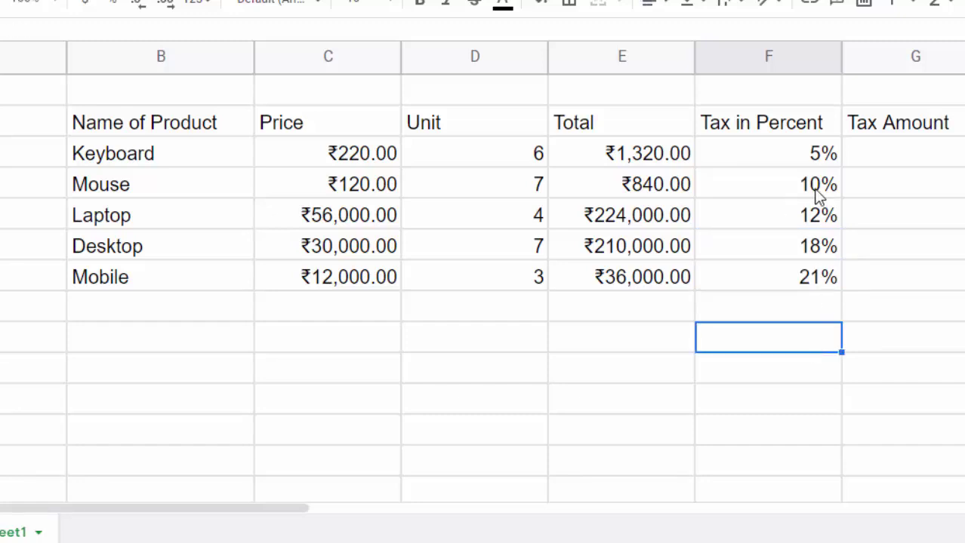
pyautogui.click(883, 160)
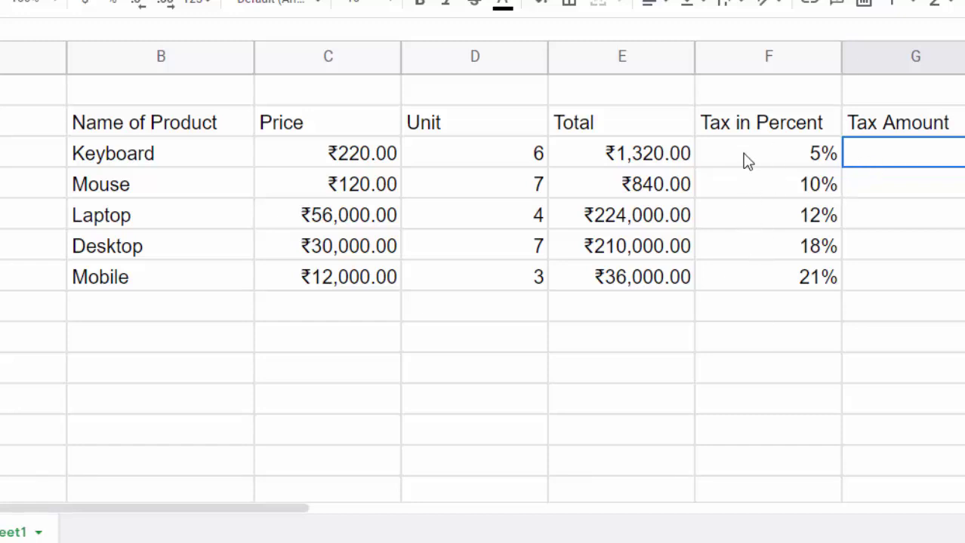
# Clear F3:F7 and set their data validation criteria to a list of items
pyautogui.moveTo(746, 160); pyautogui.dragTo(764, 285)
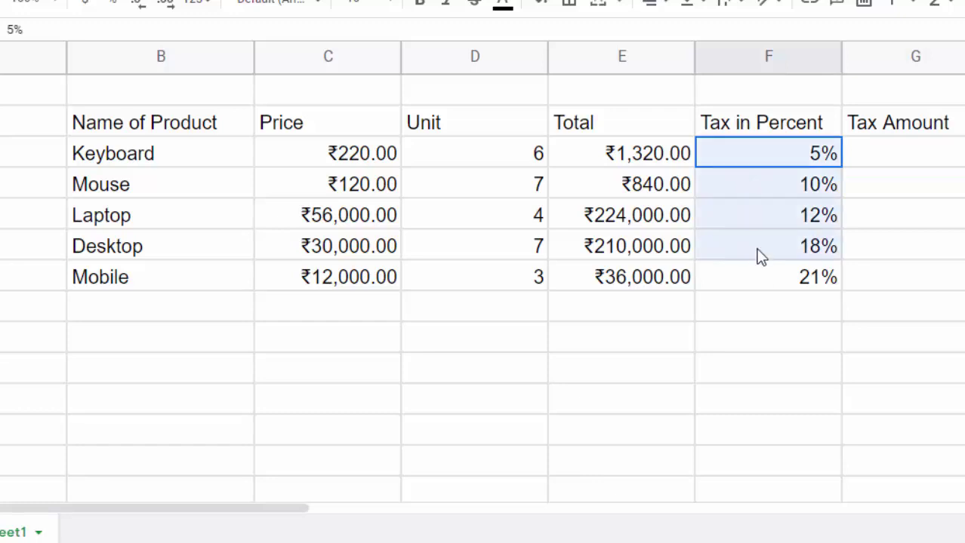
pyautogui.press('Delete')
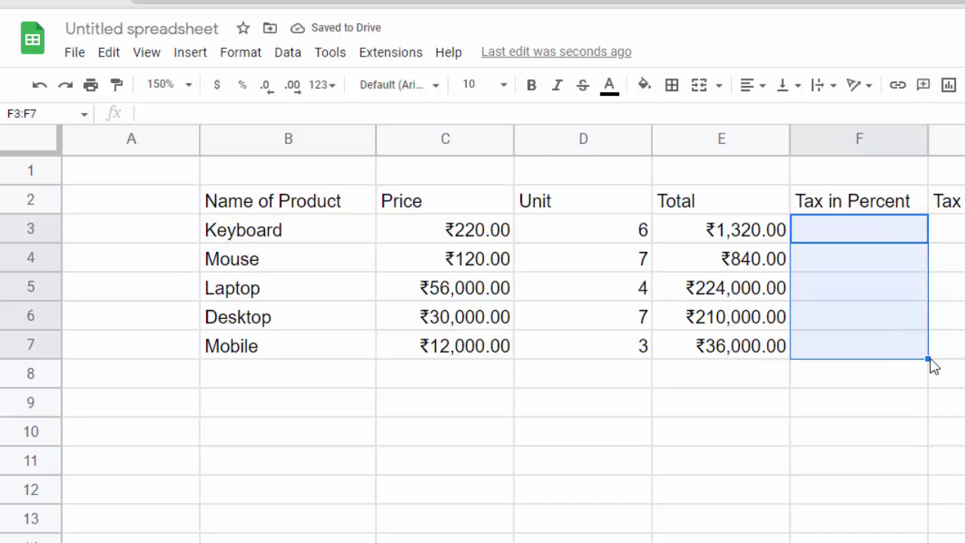
pyautogui.click(278, 60)
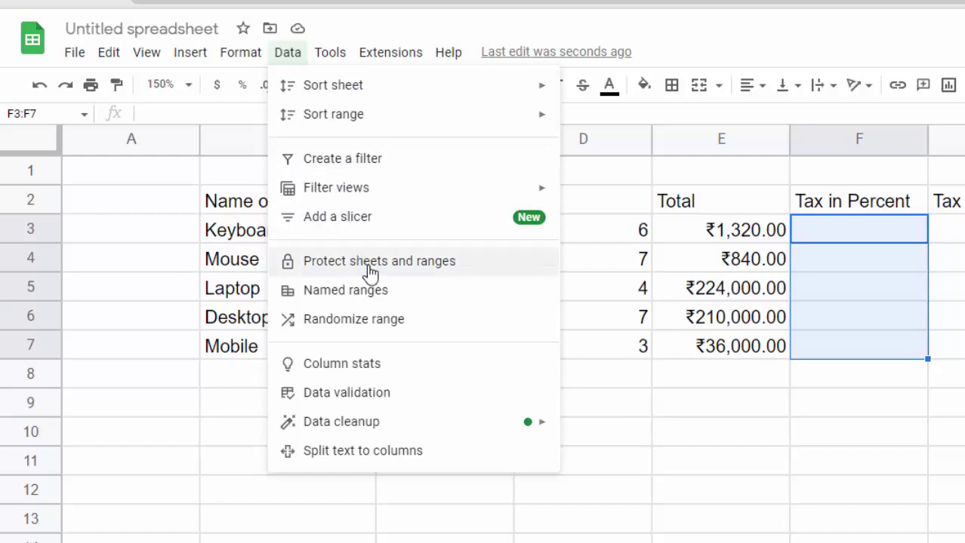
pyautogui.moveTo(341, 422)
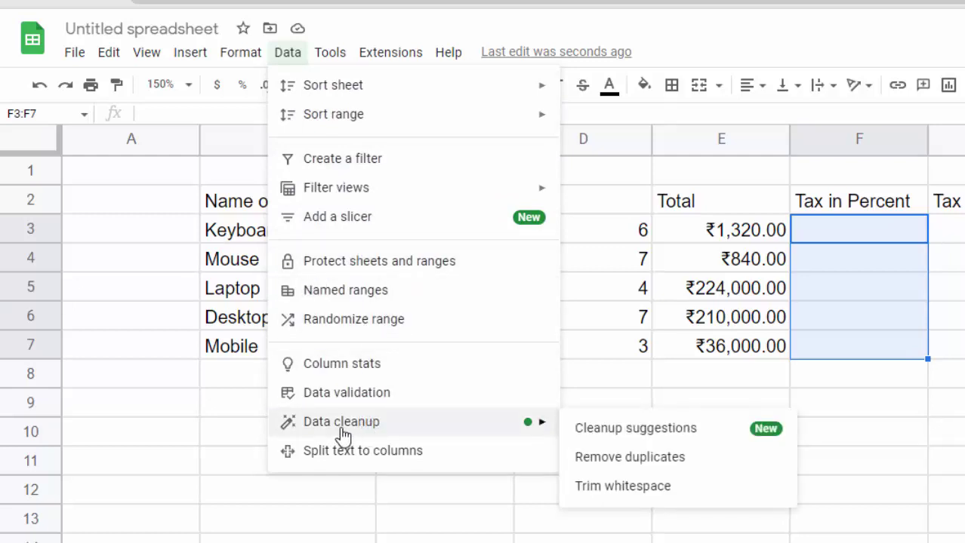
pyautogui.click(354, 394)
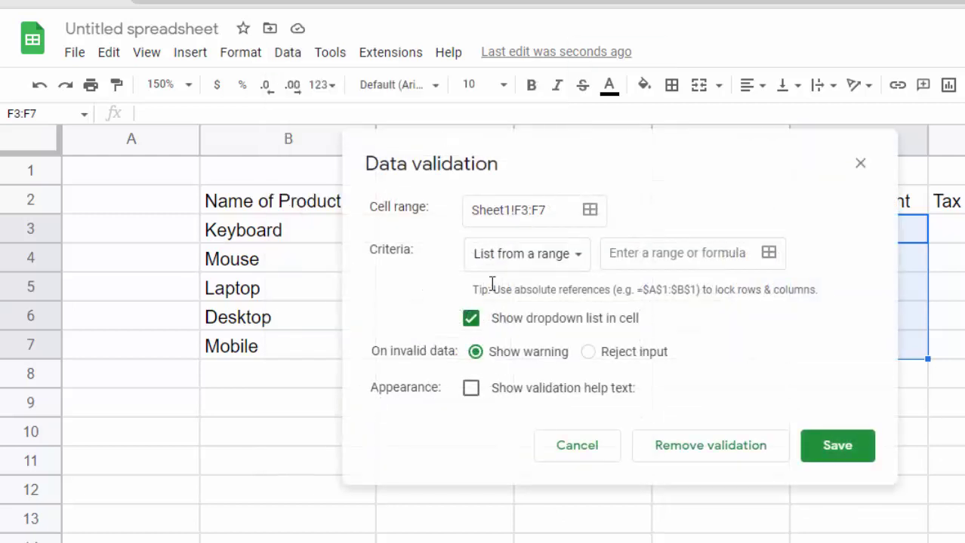
pyautogui.click(565, 269)
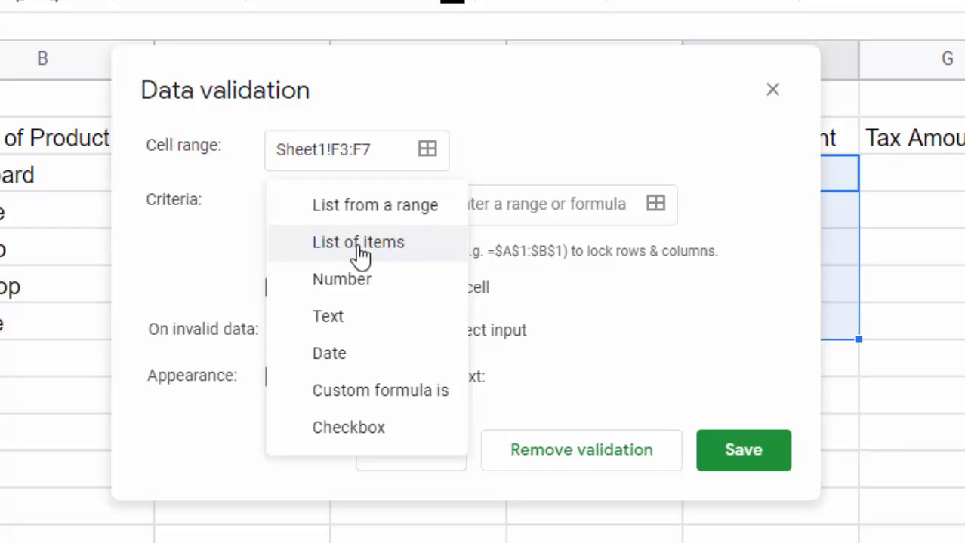
pyautogui.click(360, 243)
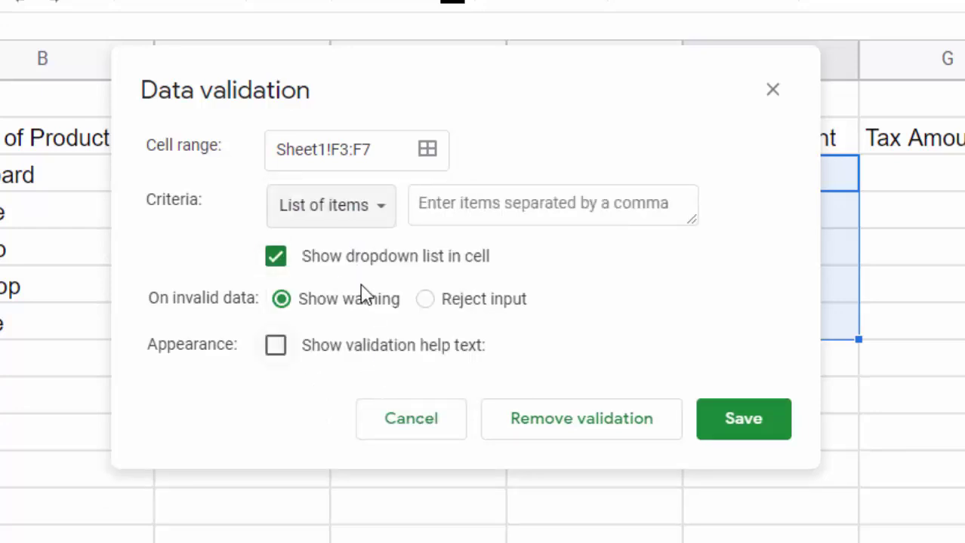
# Enter 5%, 10%, 12%, 18%, 21% on separate lines as allowed items and save the rule
pyautogui.click(546, 210)
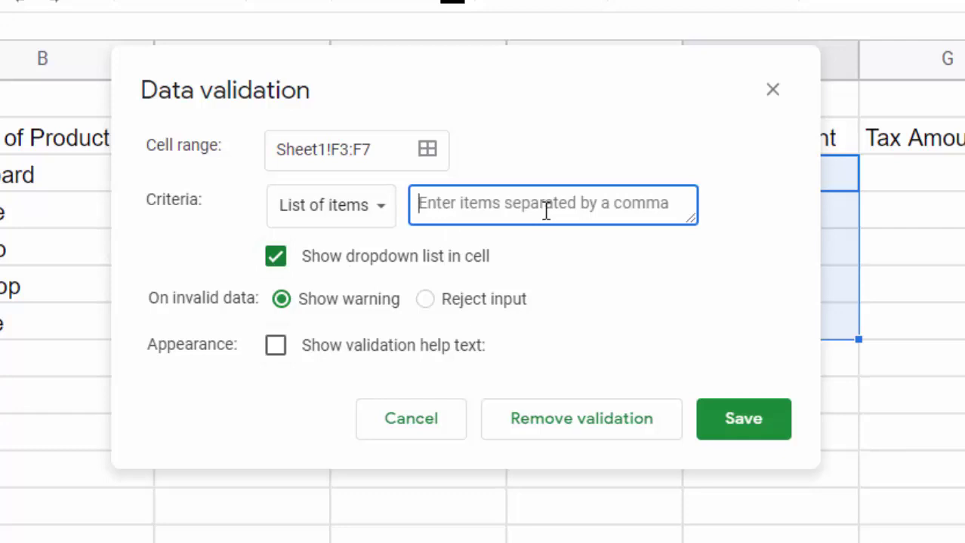
pyautogui.write('12')
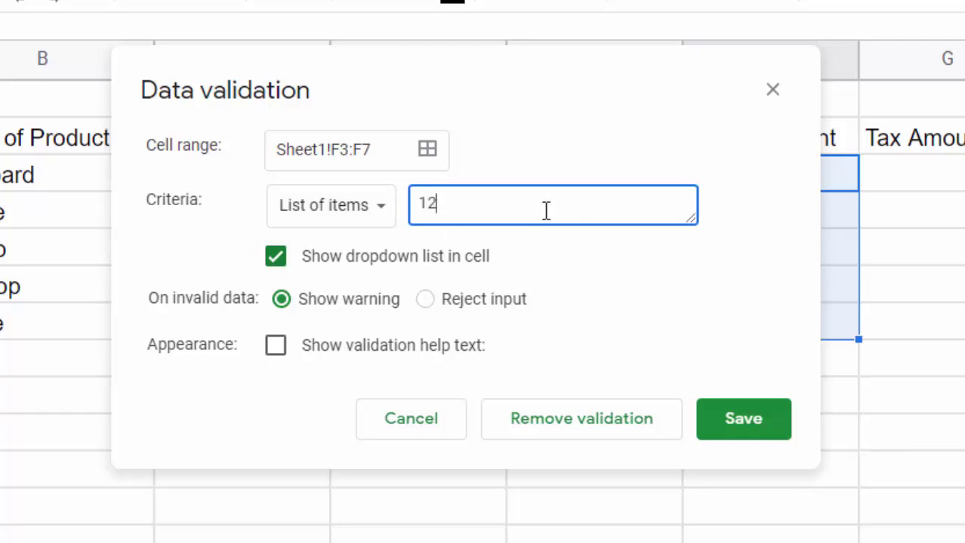
pyautogui.press('BackSpace')
pyautogui.press('BackSpace')
pyautogui.write('5')
pyautogui.write('%')
pyautogui.press('Return')
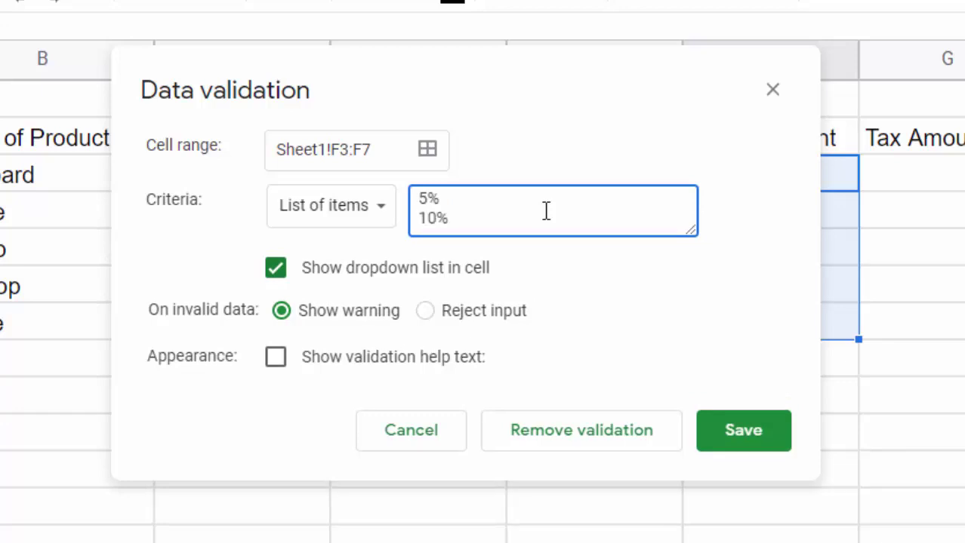
pyautogui.press('Return')
pyautogui.write('12')
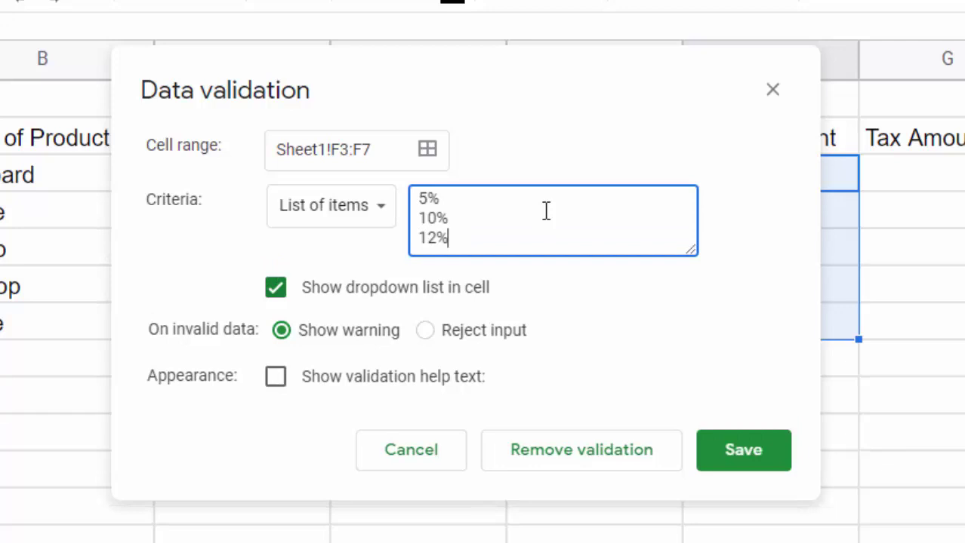
pyautogui.press('Return')
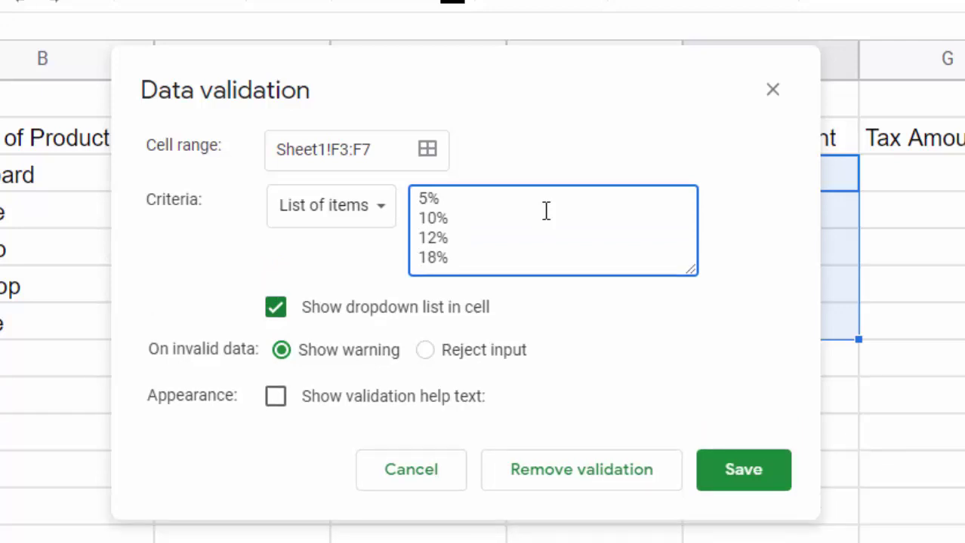
pyautogui.press('Return')
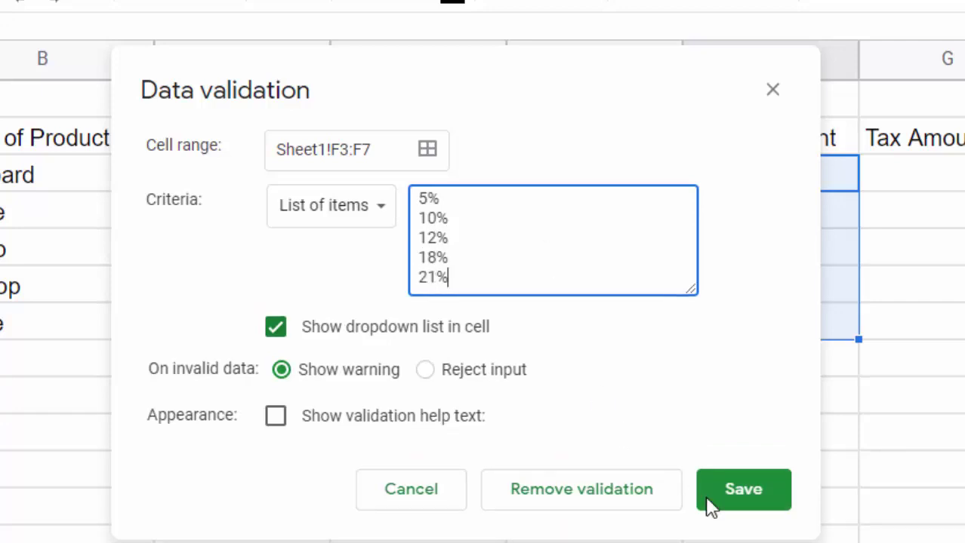
pyautogui.click(725, 507)
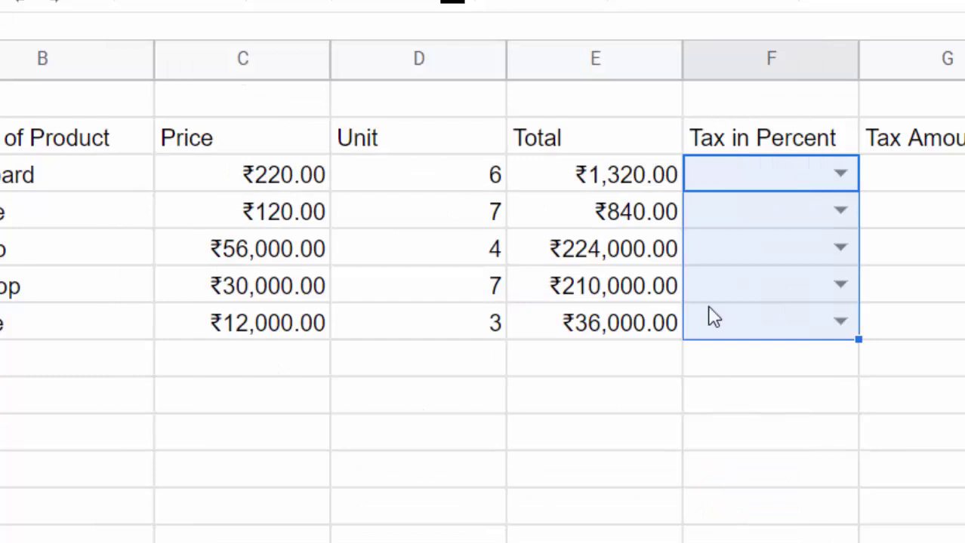
# Check the F3 dropdown's single combined option, then reselect F3:F7 and open the Data menu
pyautogui.click(839, 173)
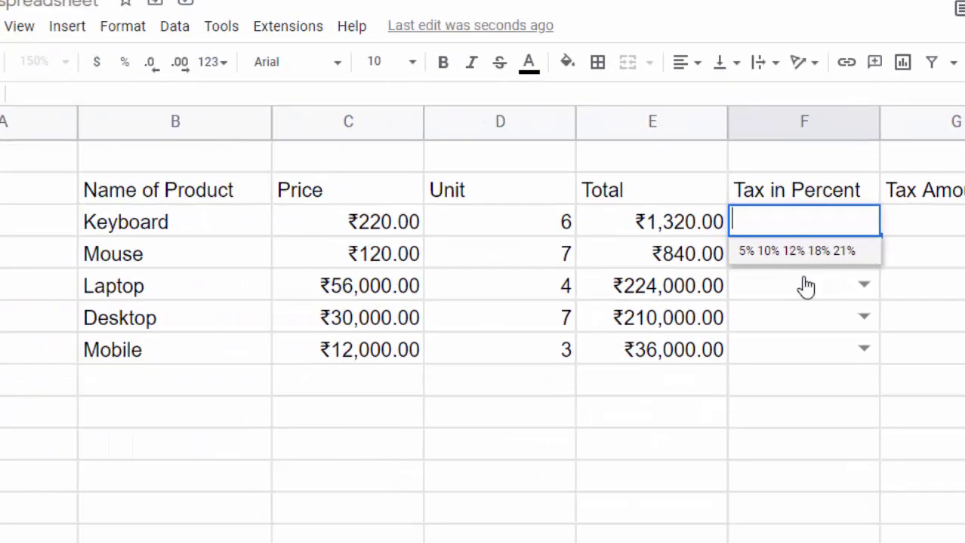
pyautogui.click(810, 311)
pyautogui.moveTo(806, 223); pyautogui.dragTo(811, 354)
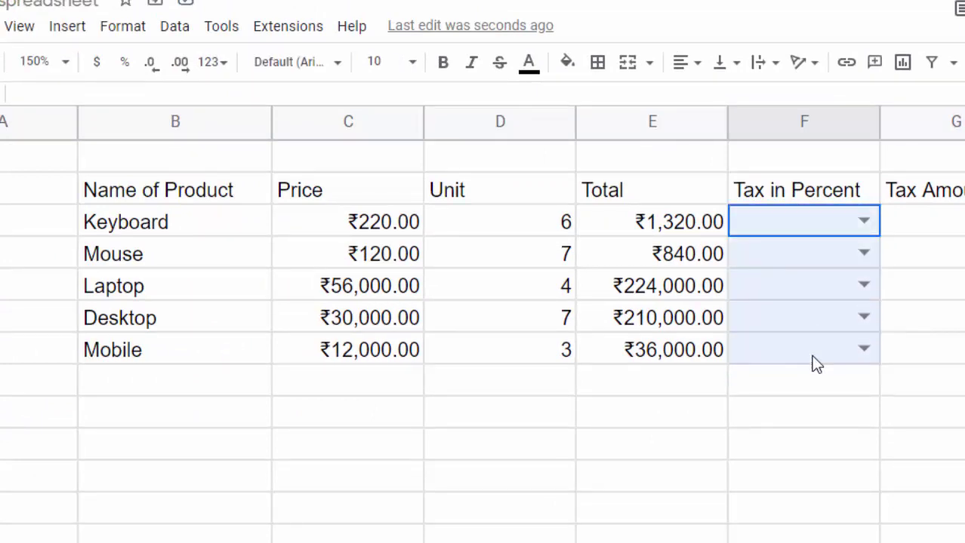
pyautogui.click(174, 26)
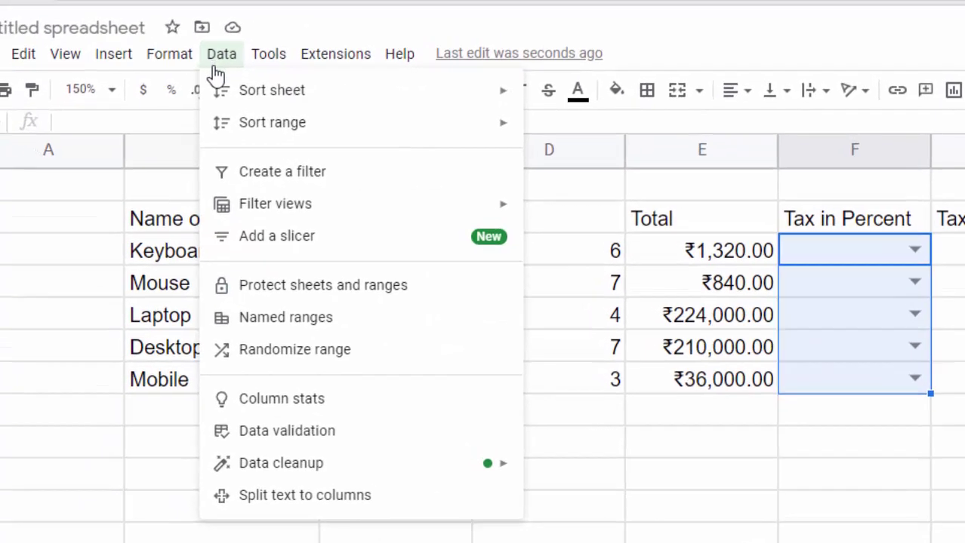
# Replace the validation items with the comma-separated list '5%,10' and save
pyautogui.click(332, 437)
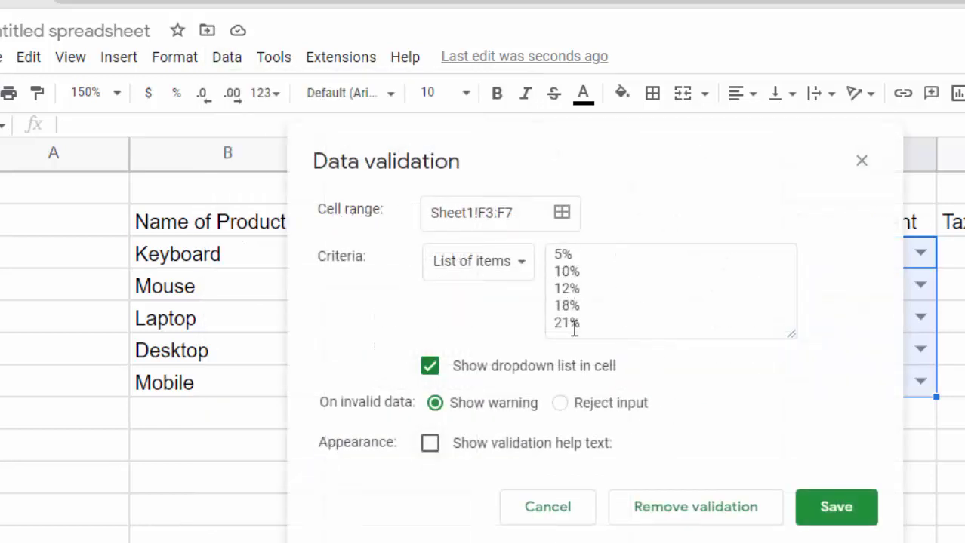
pyautogui.moveTo(583, 331); pyautogui.dragTo(504, 204)
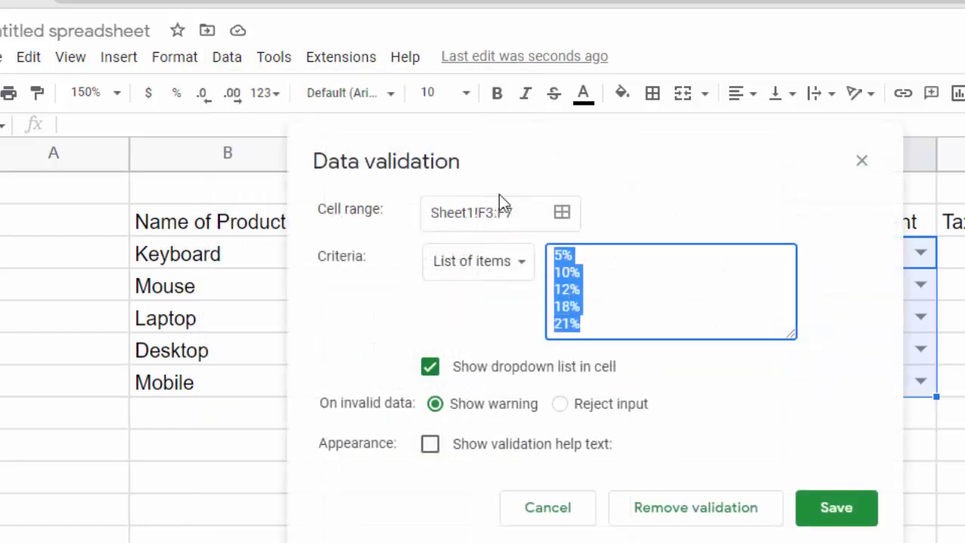
pyautogui.press('BackSpace')
pyautogui.write('5')
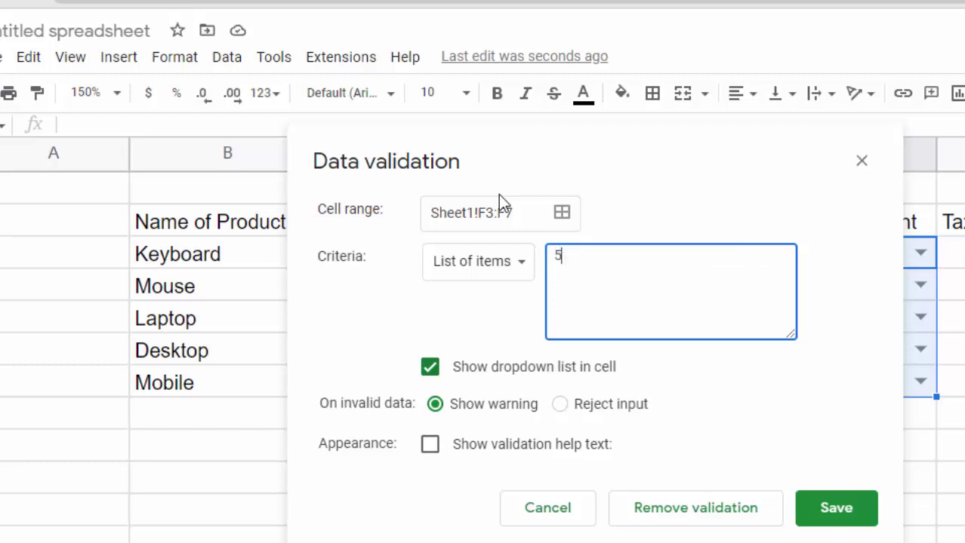
pyautogui.write('%')
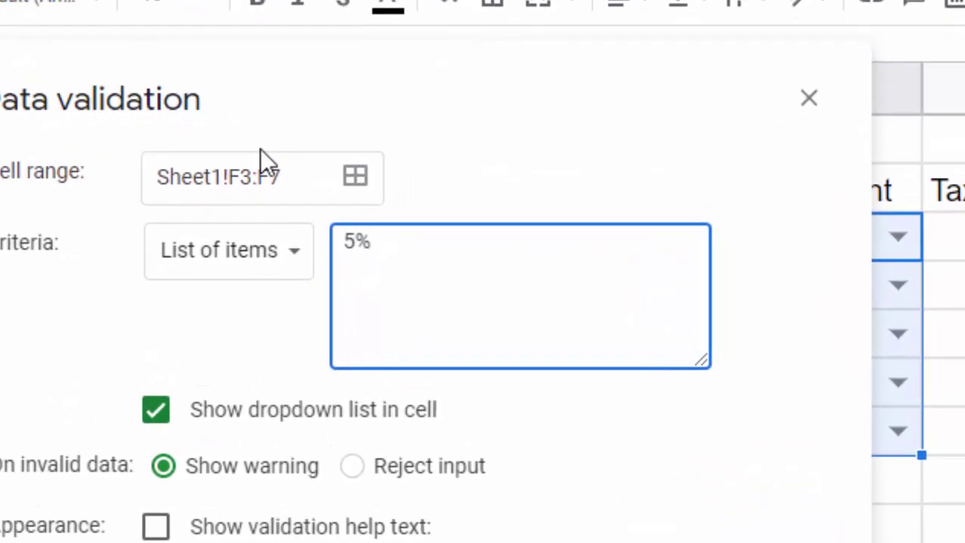
pyautogui.write(',10')
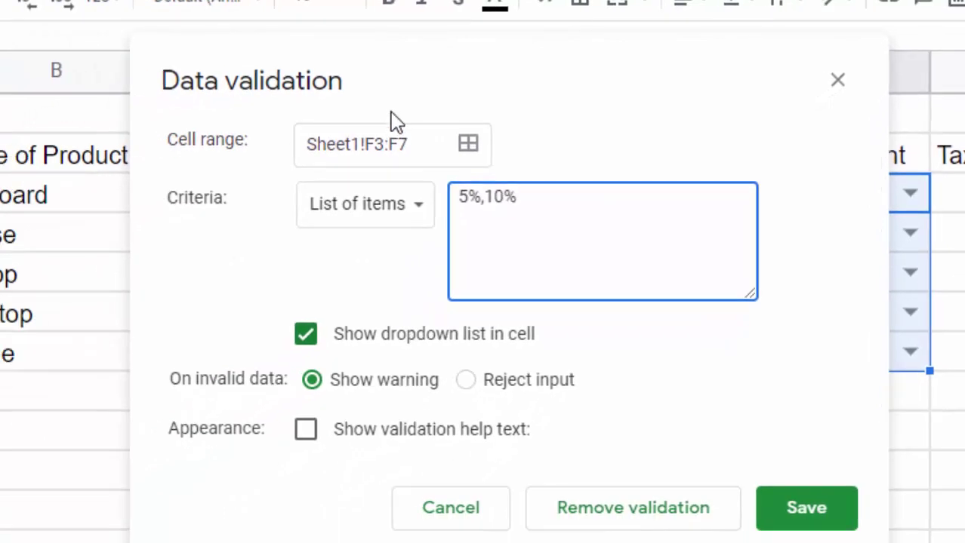
pyautogui.click(837, 523)
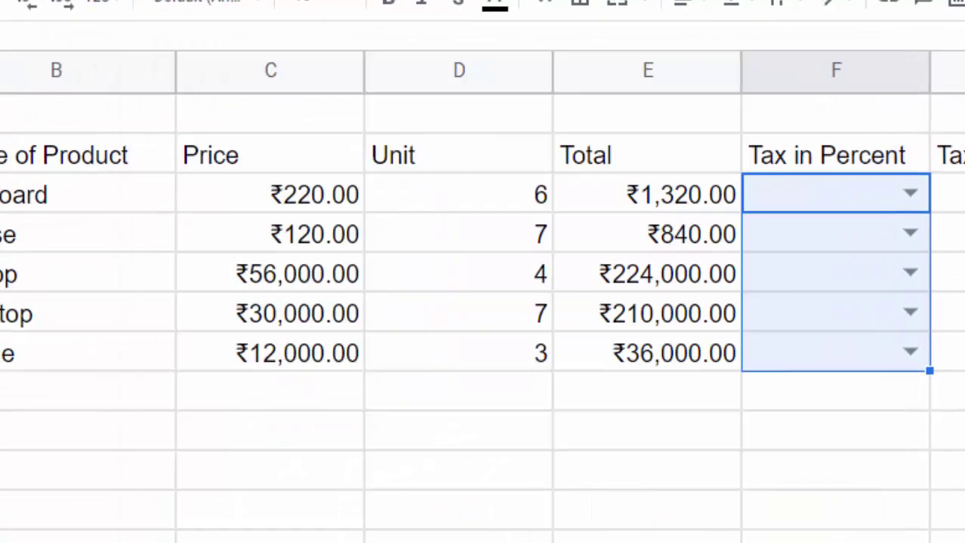
# Confirm the F3 dropdown now offers 5% and 10%, then select F3:F7
pyautogui.click(911, 194)
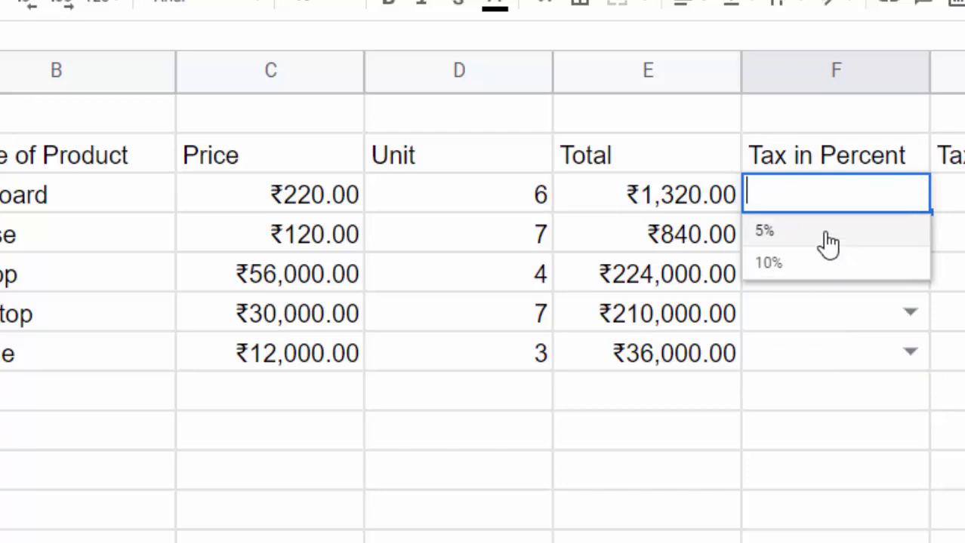
pyautogui.click(838, 361)
pyautogui.click(849, 195)
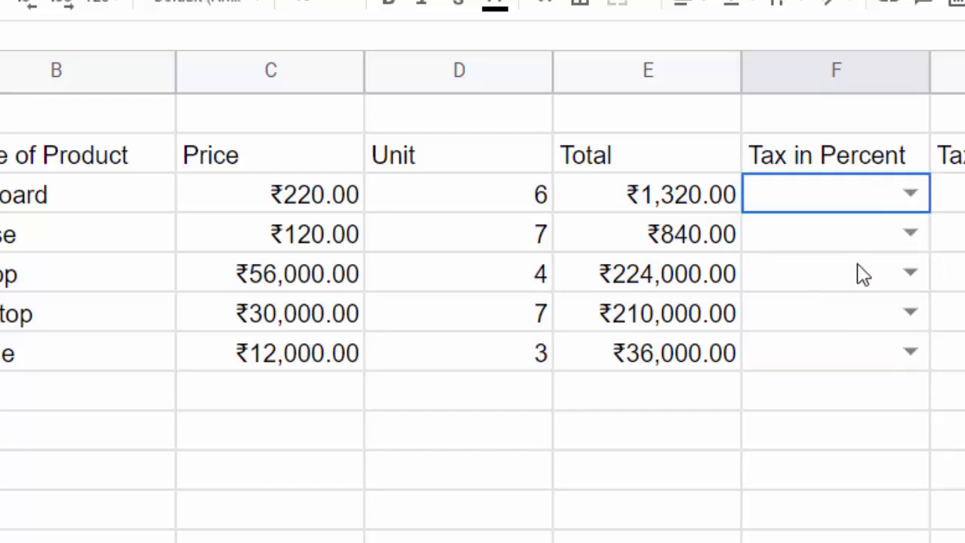
pyautogui.keyDown('shift'); pyautogui.click(853, 353); pyautogui.keyUp('shift')
# Extend the validation list to 5%,10%,12%,18%,21%, save, and confirm the F3 dropdown options
pyautogui.click(174, 63)
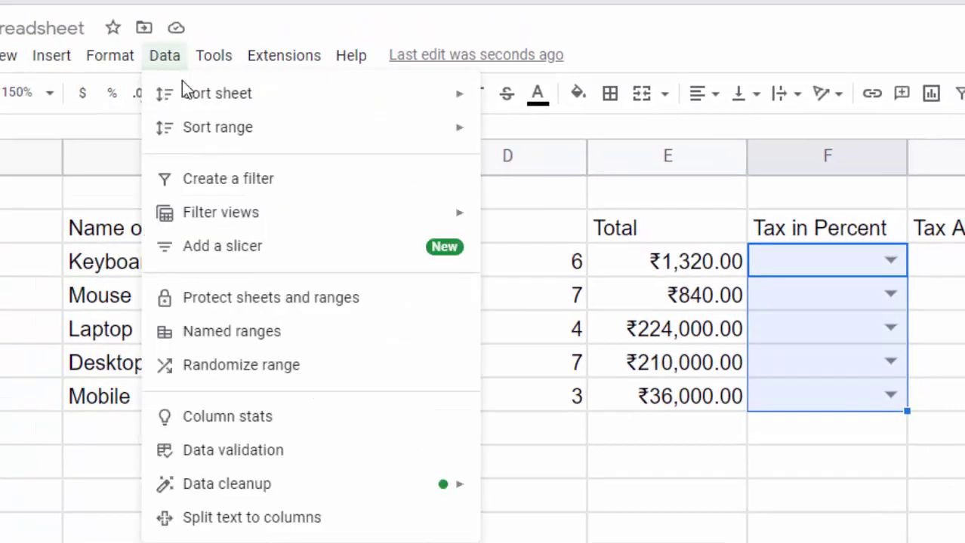
pyautogui.click(254, 451)
pyautogui.click(612, 296)
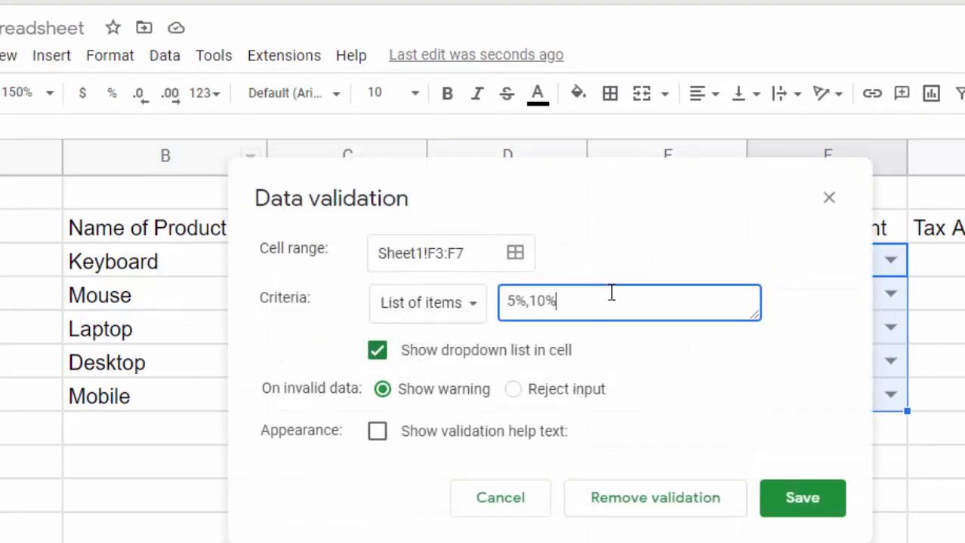
pyautogui.write(',18')
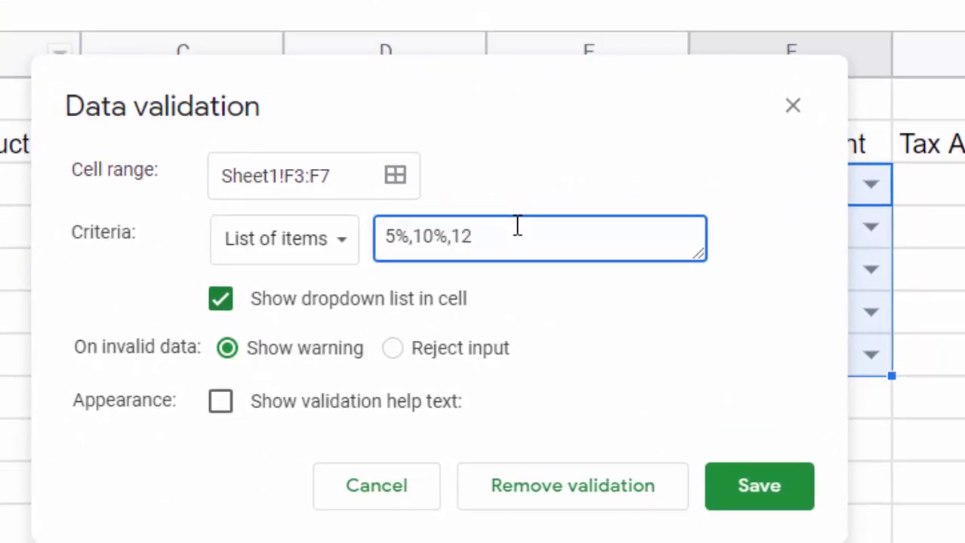
pyautogui.write('%,18%,')
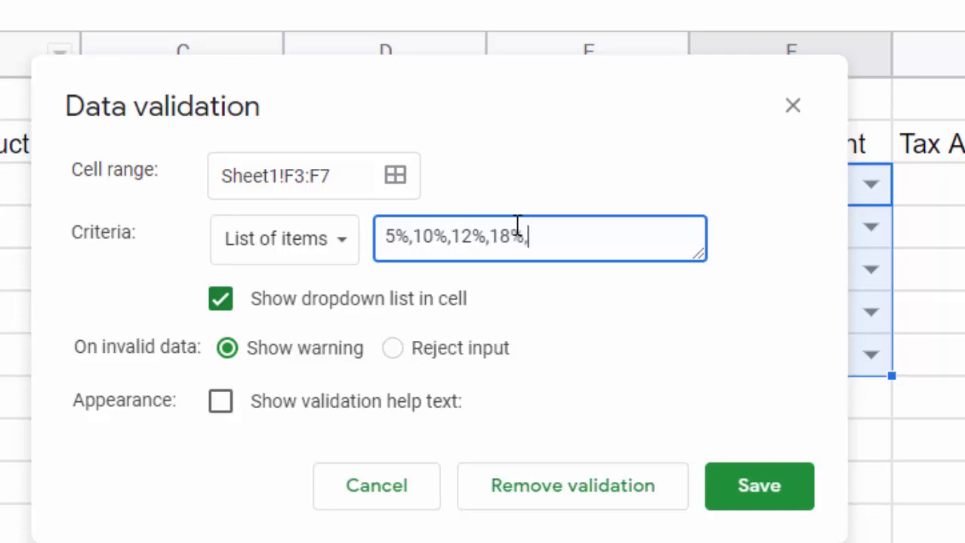
pyautogui.write('21')
pyautogui.click(757, 498)
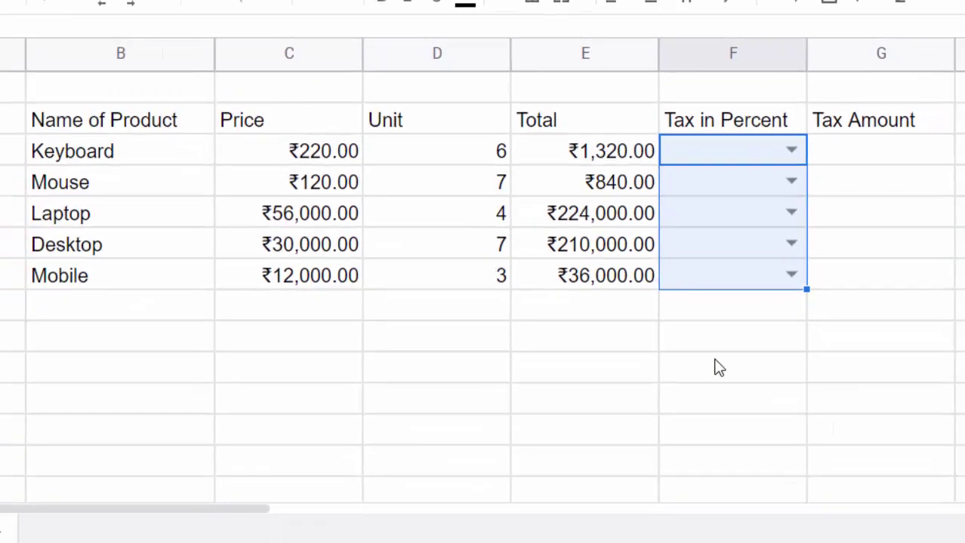
pyautogui.click(790, 149)
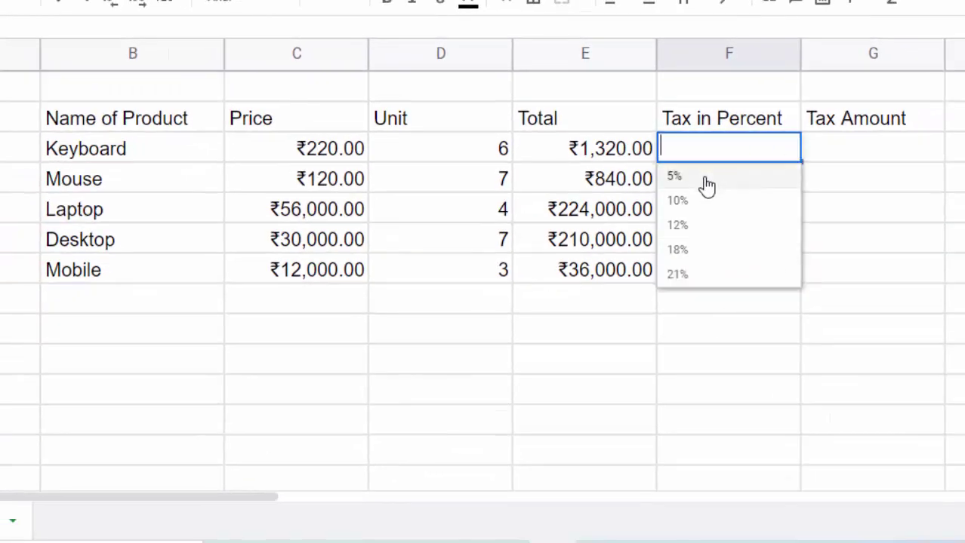
pyautogui.click(785, 356)
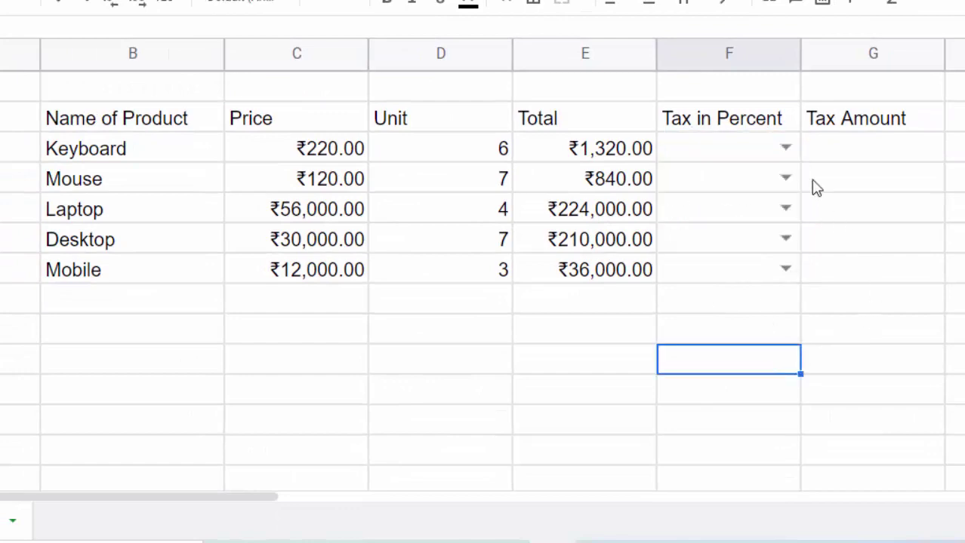
pyautogui.click(834, 157)
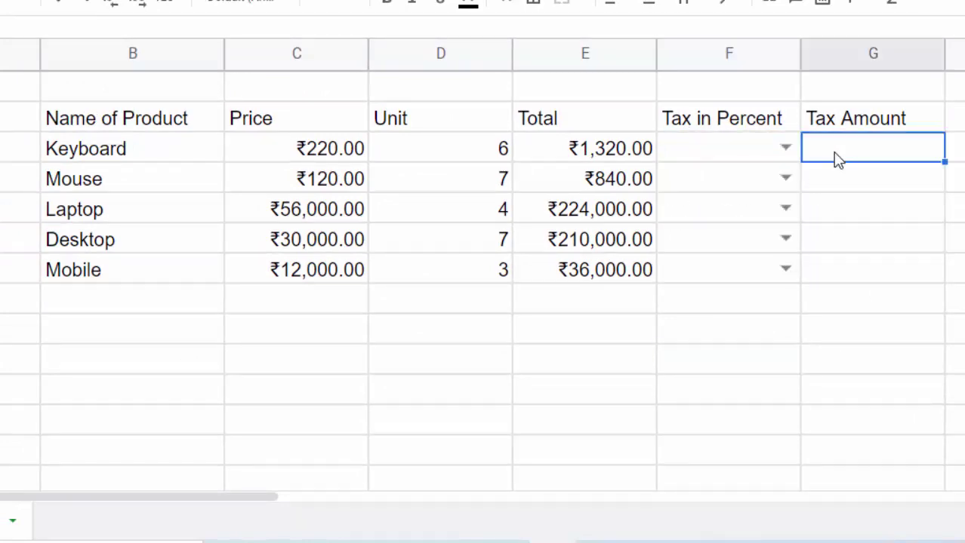
# Enter the tax amount formula =E3*F3 in G3
pyautogui.write('=')
pyautogui.click(579, 150)
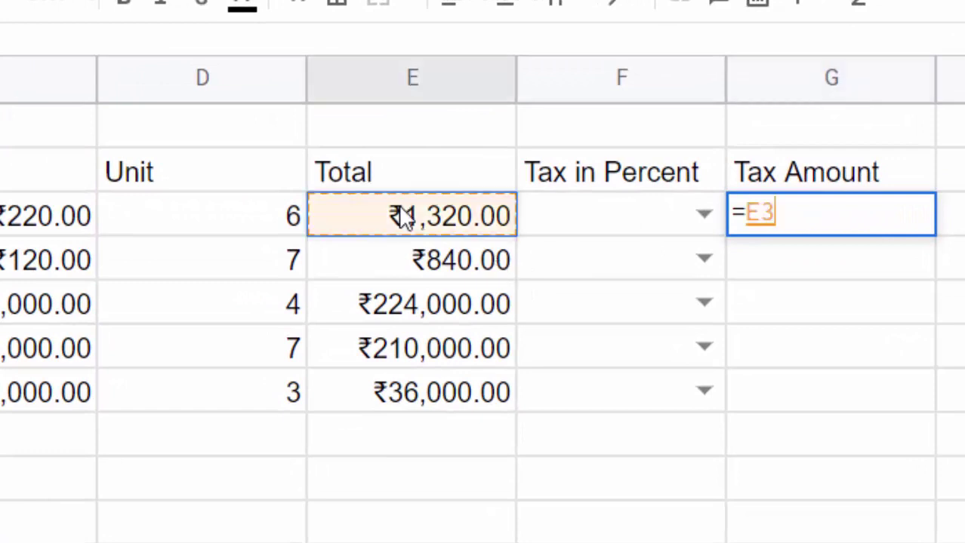
pyautogui.write('*')
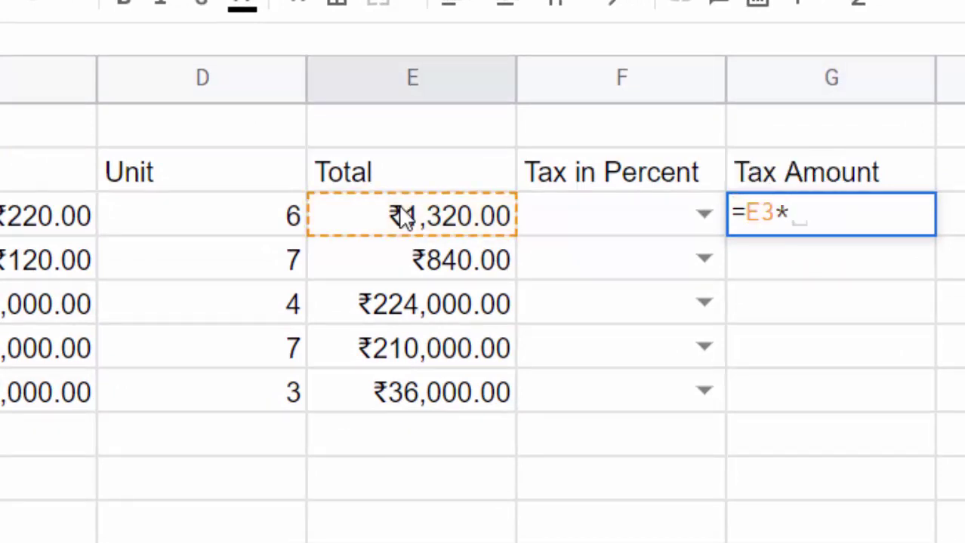
pyautogui.click(582, 203)
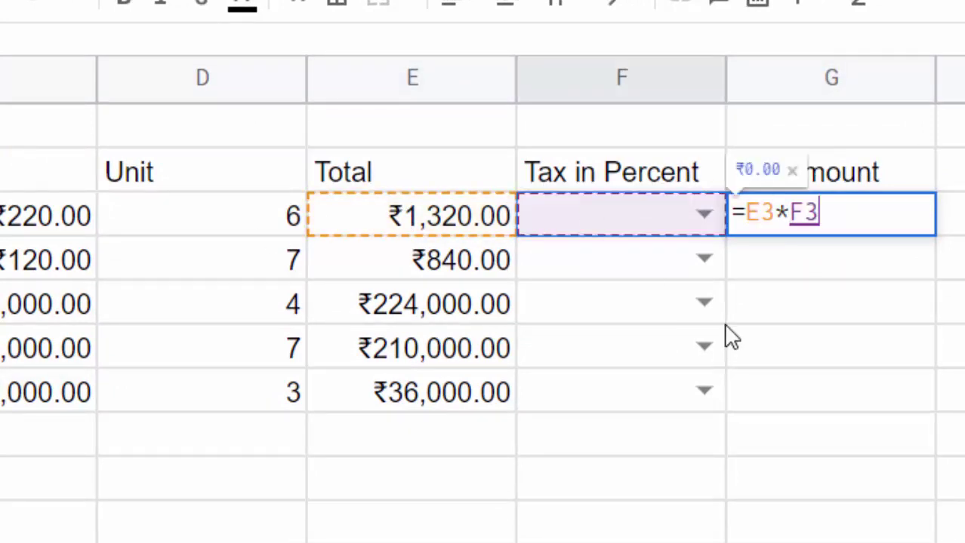
pyautogui.press('Return')
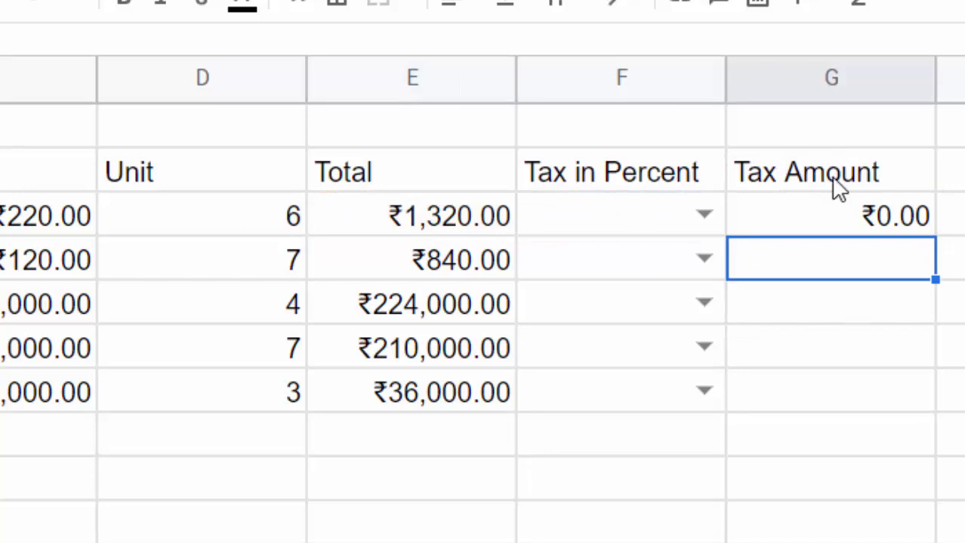
# Pick taxes 5%, 10%, 12%, 18% and 21% in F3:F7, then fill G3's formula down to G7
pyautogui.click(704, 215)
pyautogui.click(619, 258)
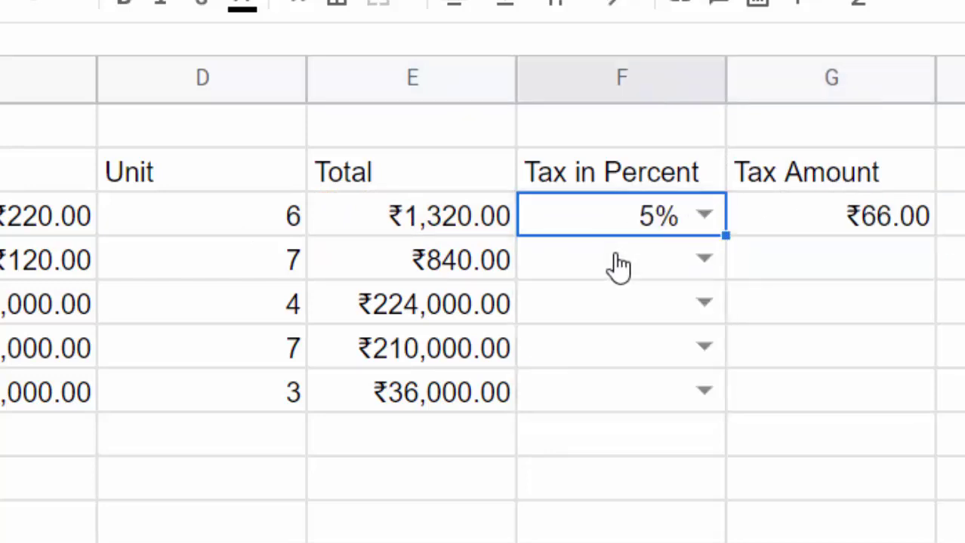
pyautogui.click(702, 260)
pyautogui.click(617, 338)
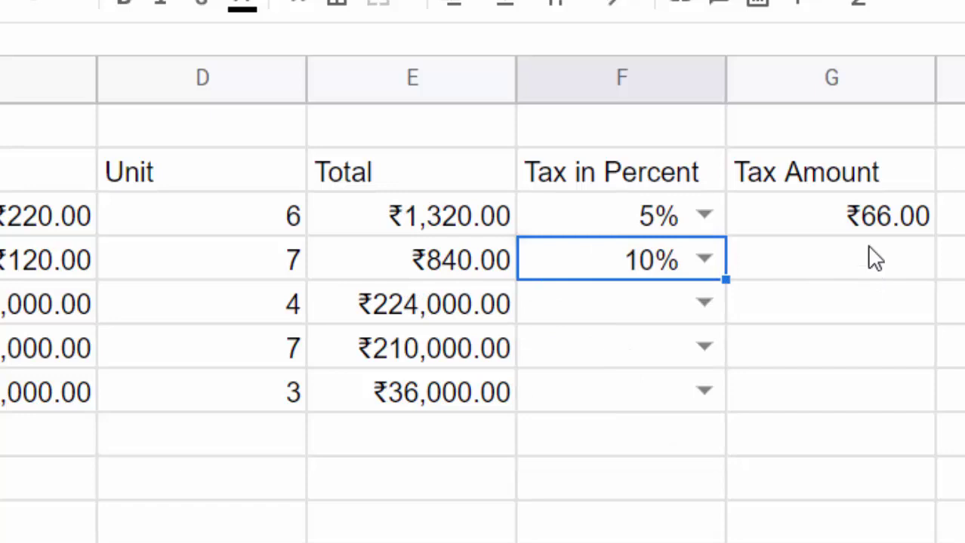
pyautogui.click(702, 303)
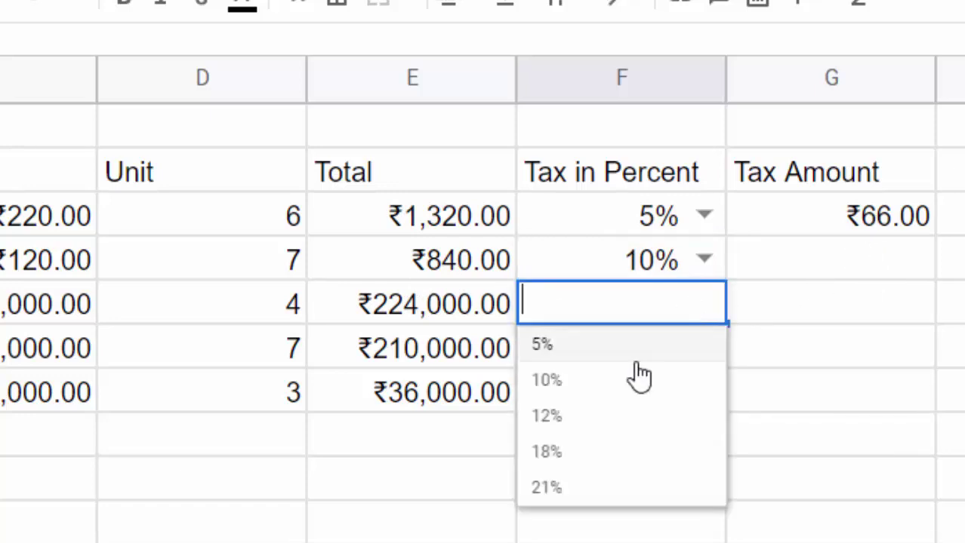
pyautogui.click(608, 416)
pyautogui.click(693, 352)
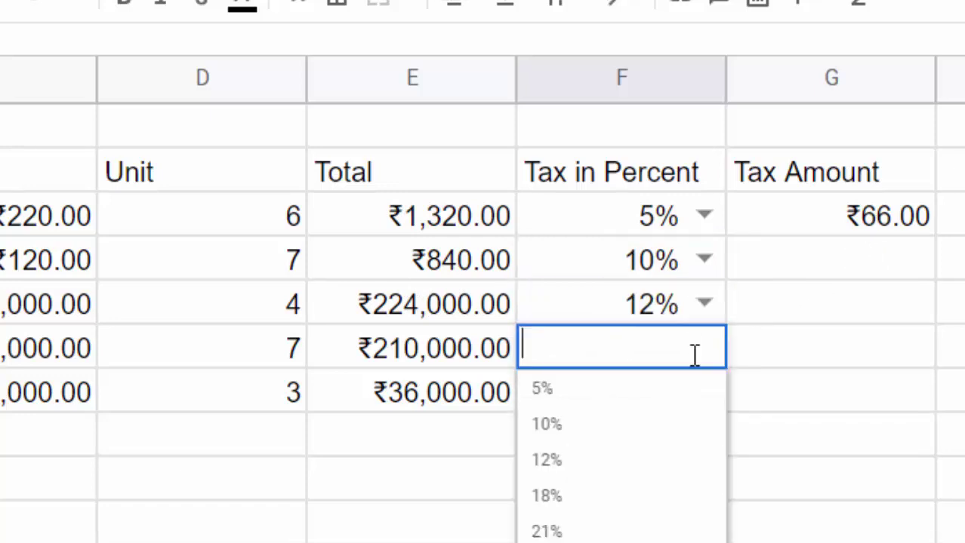
pyautogui.click(607, 499)
pyautogui.click(665, 402)
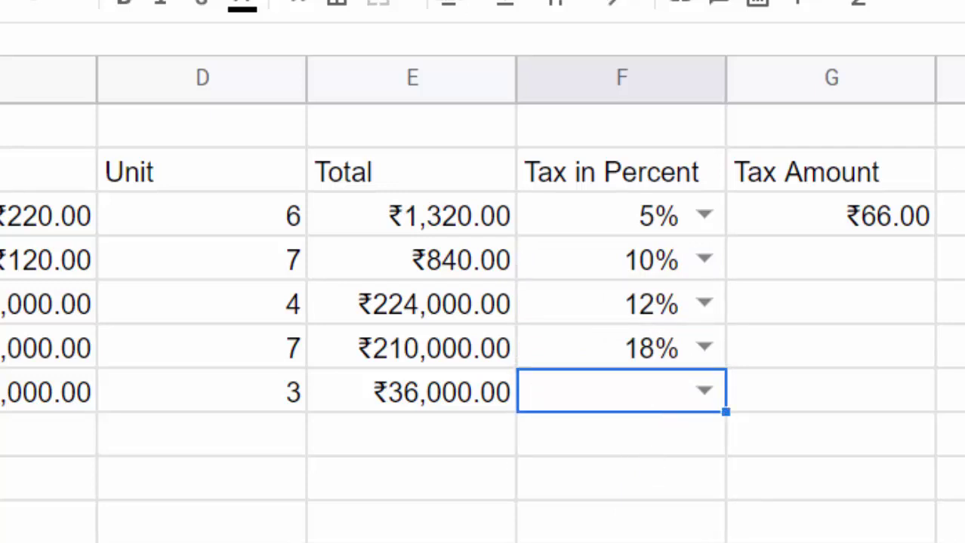
pyautogui.click(703, 392)
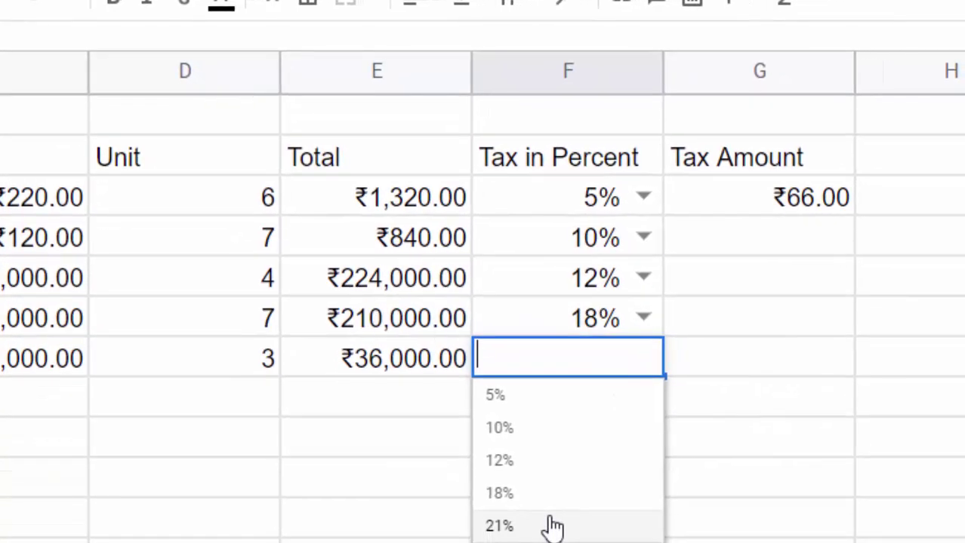
pyautogui.click(574, 539)
pyautogui.click(830, 205)
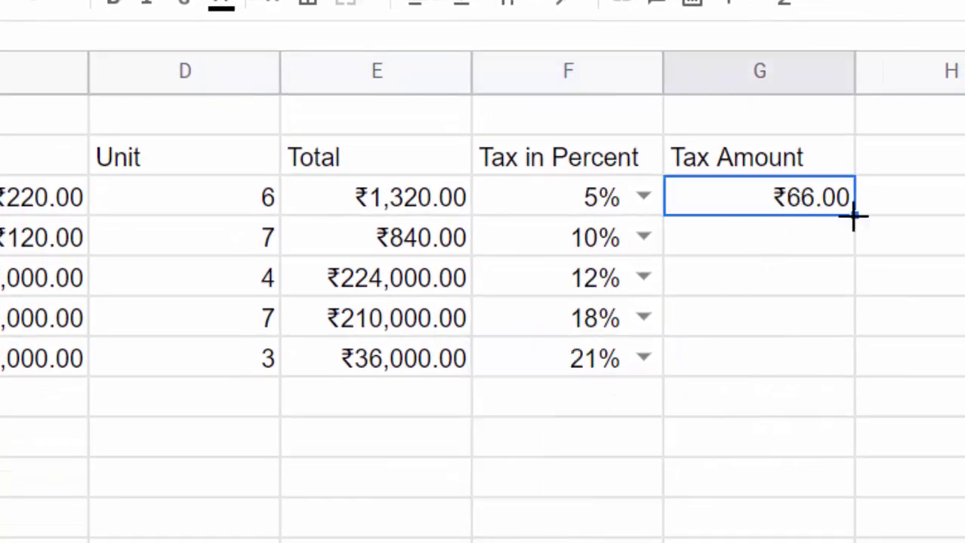
pyautogui.moveTo(854, 215); pyautogui.dragTo(855, 361)
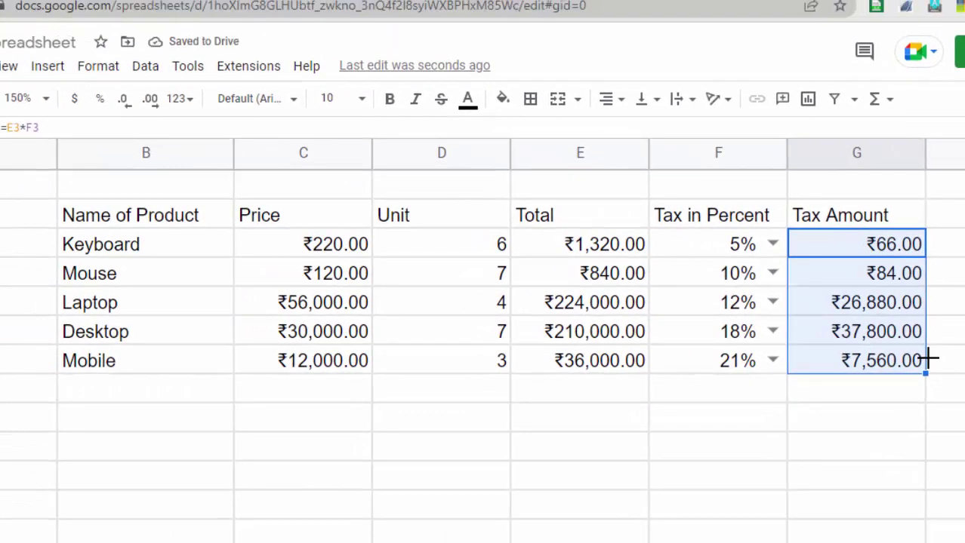
# Apply all borders in blue to every cell of the B2:G7 product table
pyautogui.moveTo(90, 219)
pyautogui.mouseDown()
pyautogui.moveTo(912, 336)
pyautogui.moveTo(913, 363)
pyautogui.mouseUp()
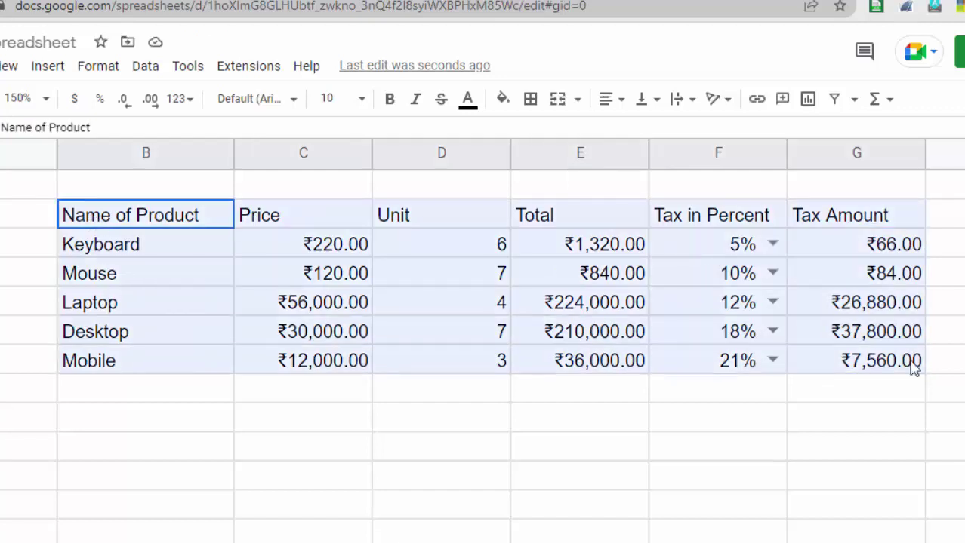
pyautogui.click(526, 106)
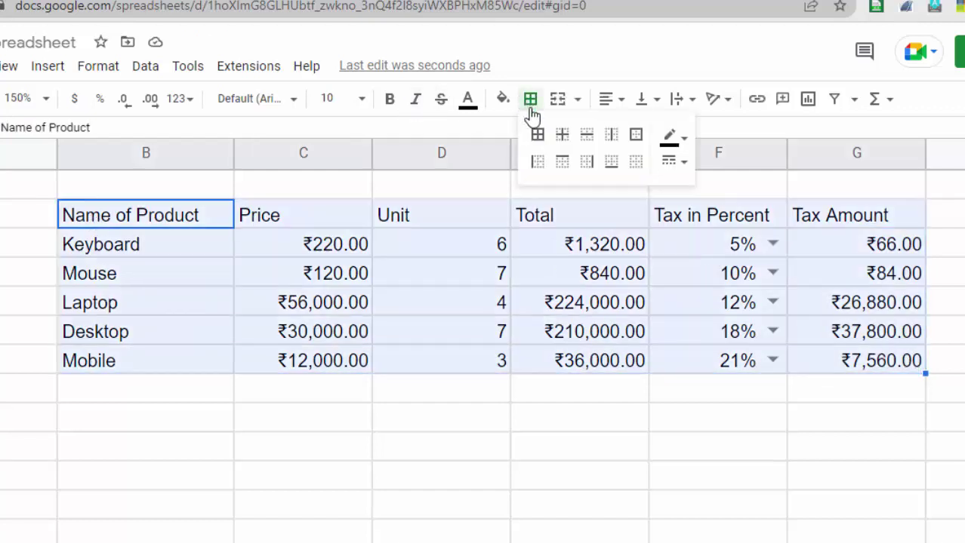
pyautogui.click(537, 135)
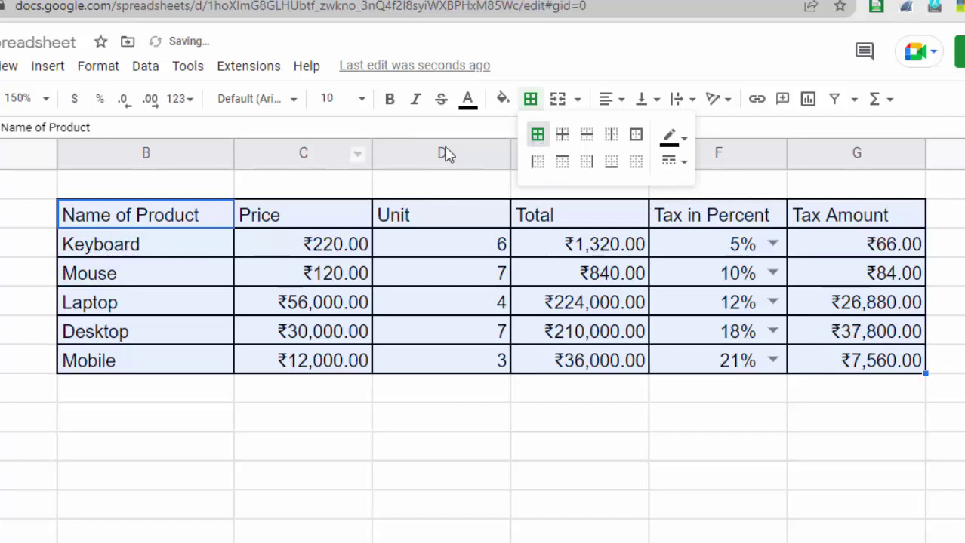
pyautogui.click(674, 138)
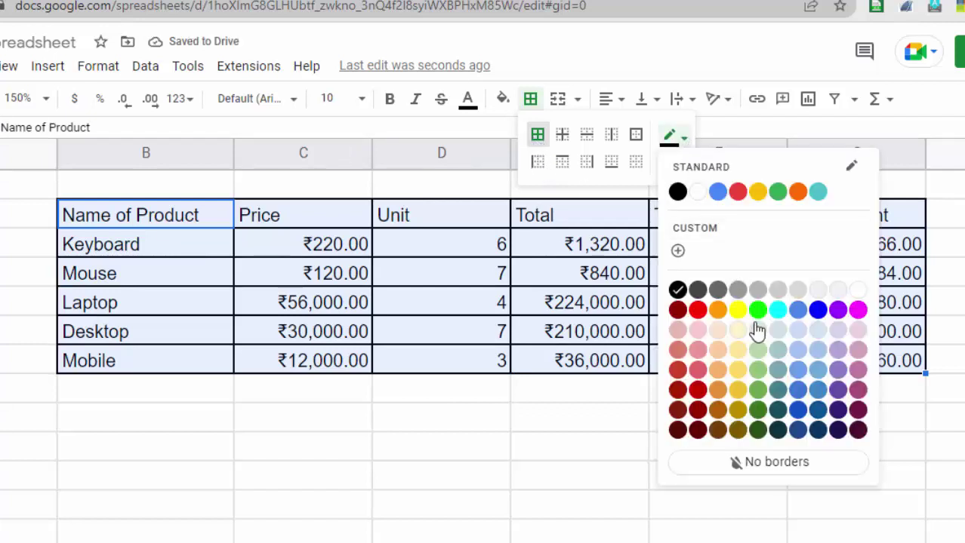
pyautogui.click(817, 310)
pyautogui.click(658, 427)
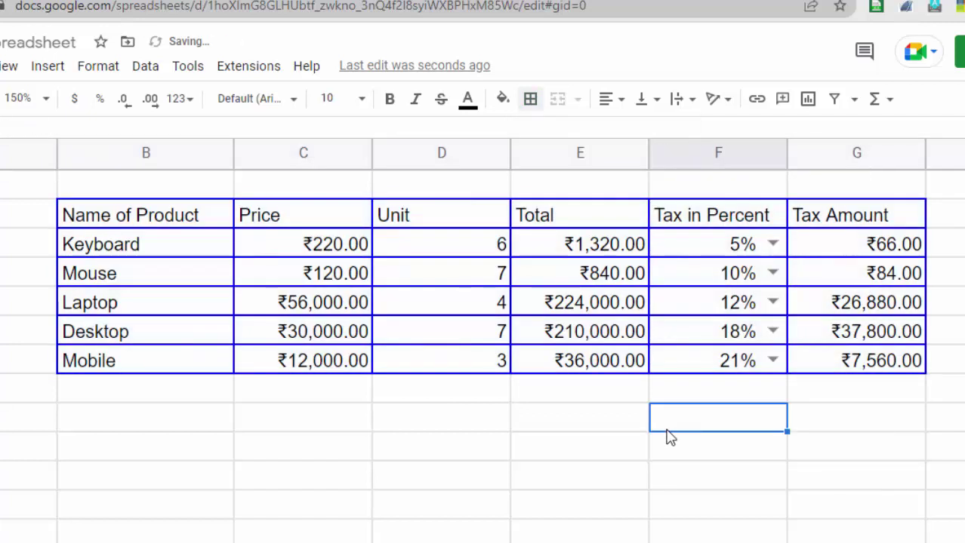